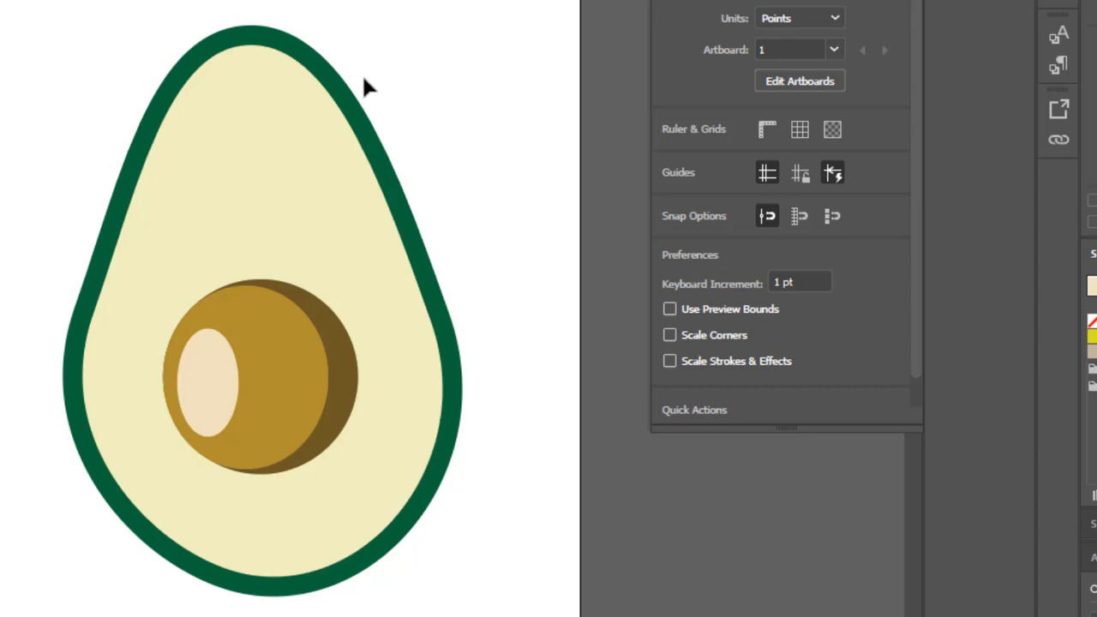
click(148, 300)
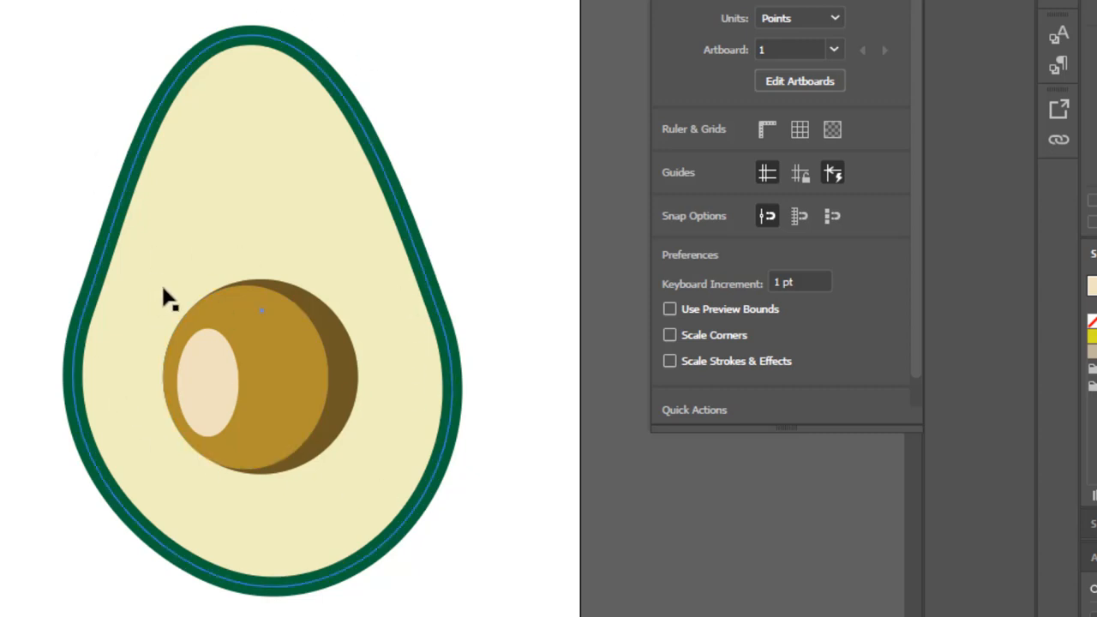
key(ctrl+shift+a)
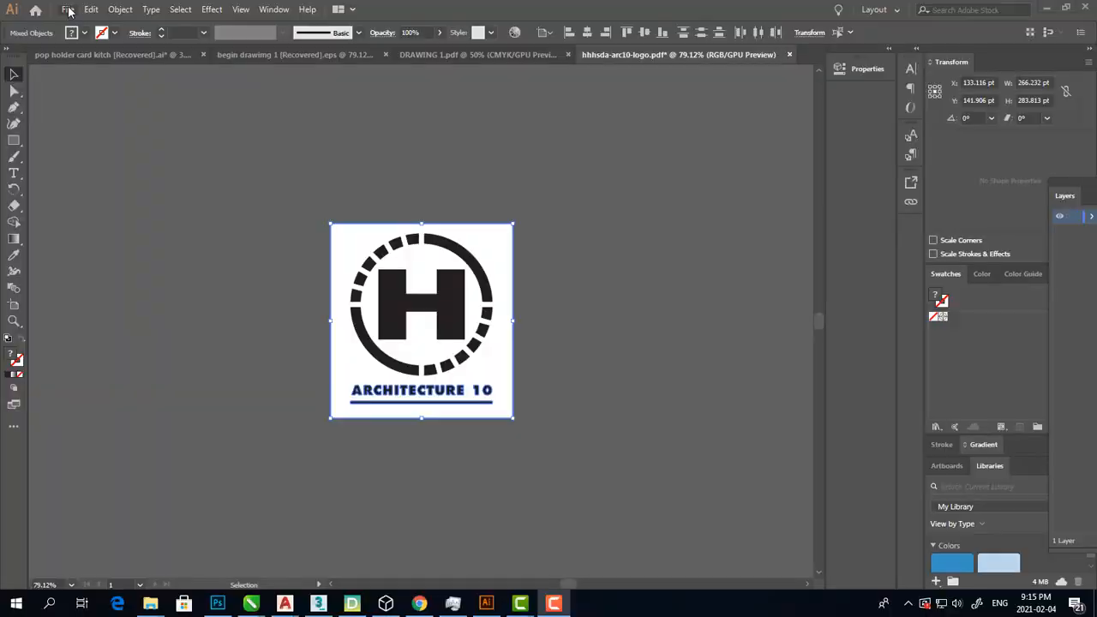
- Create a new document named avocado from the Letter print preset, 612 x 792 pt, portrait
click(68, 9)
click(69, 10)
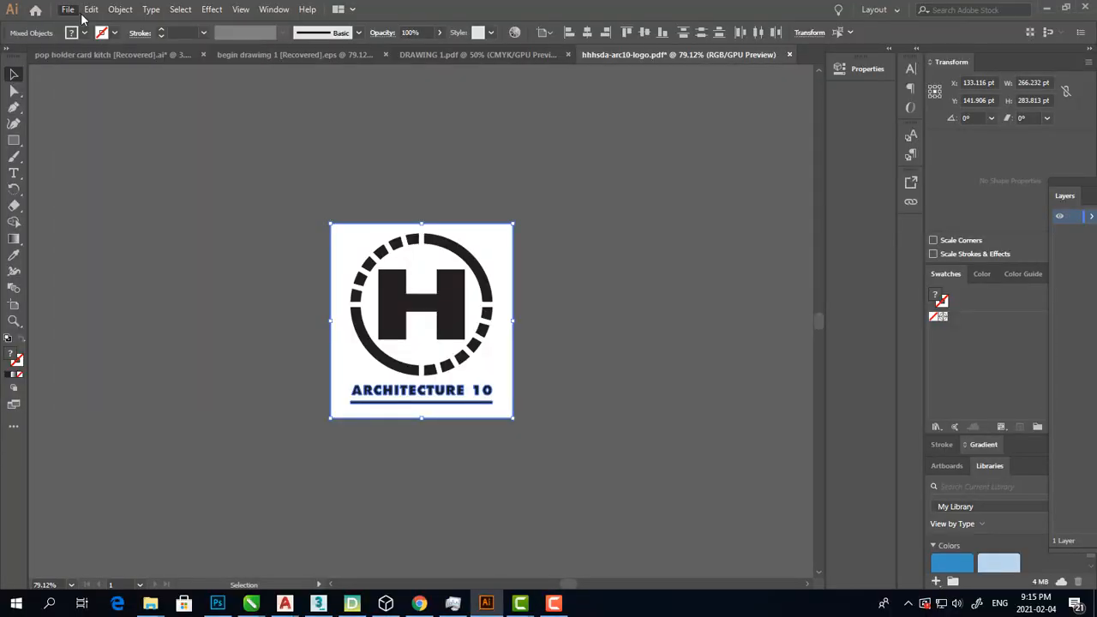
click(71, 11)
mouse_move(87, 13)
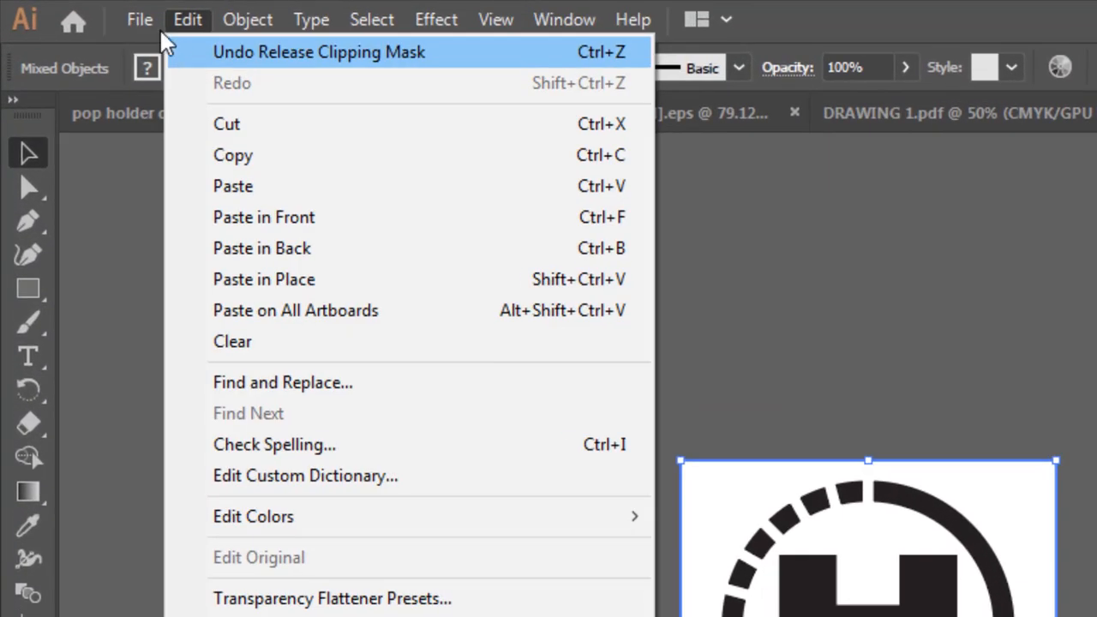
mouse_move(159, 29)
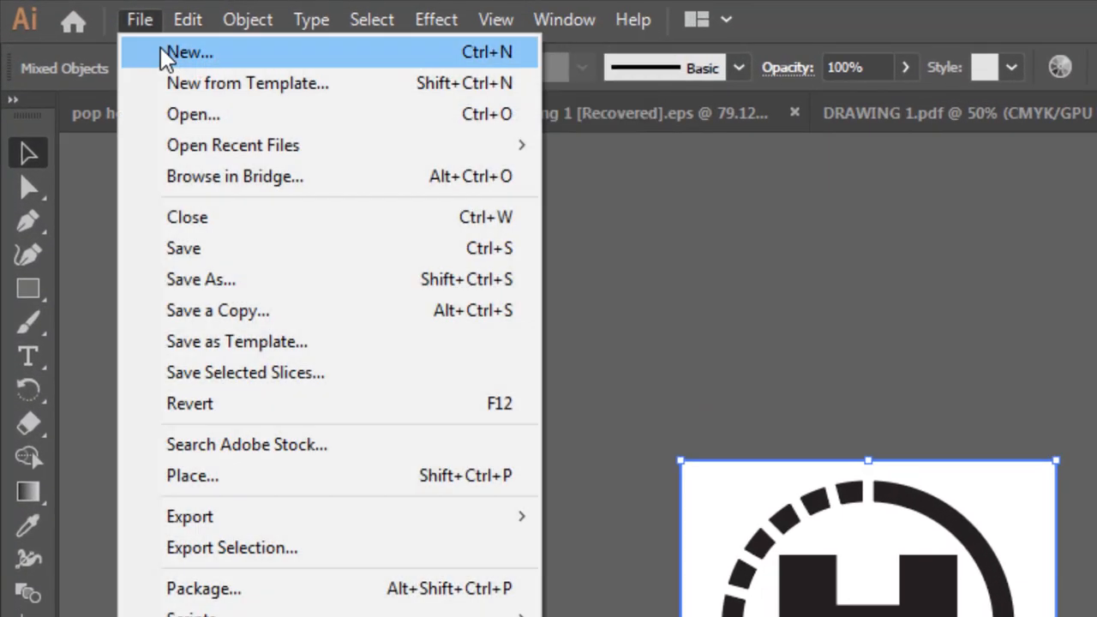
click(161, 53)
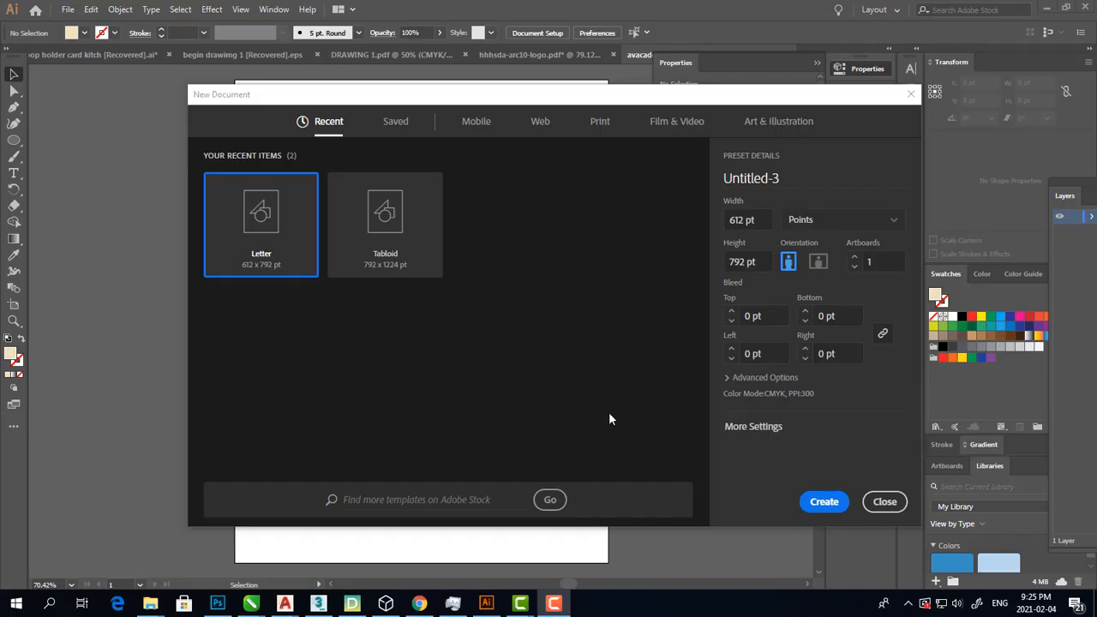
click(599, 120)
click(827, 180)
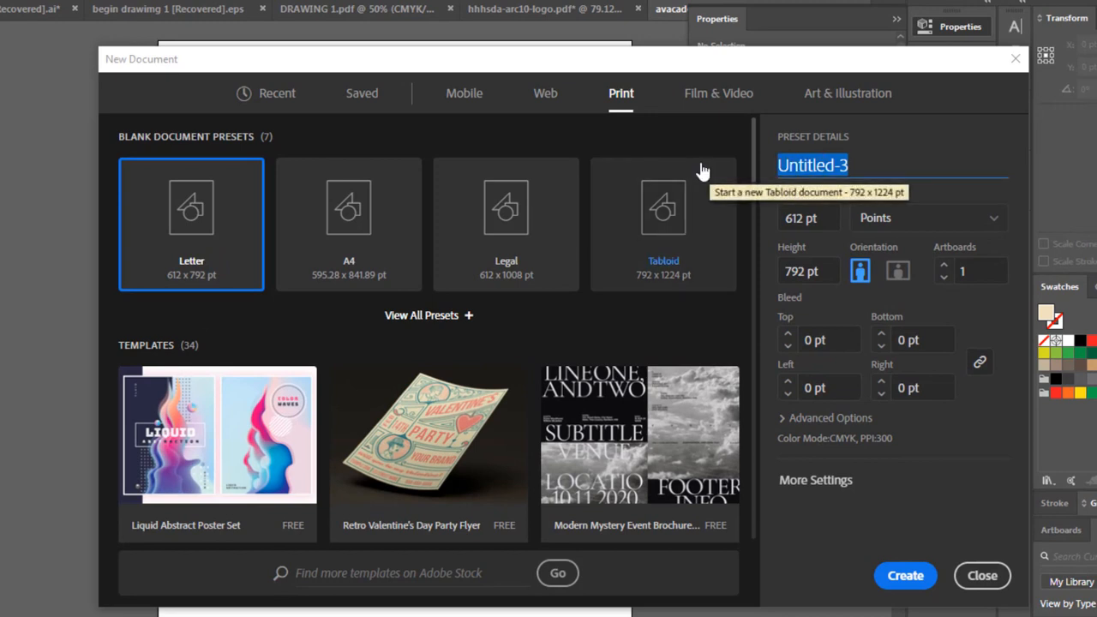
text(avoca)
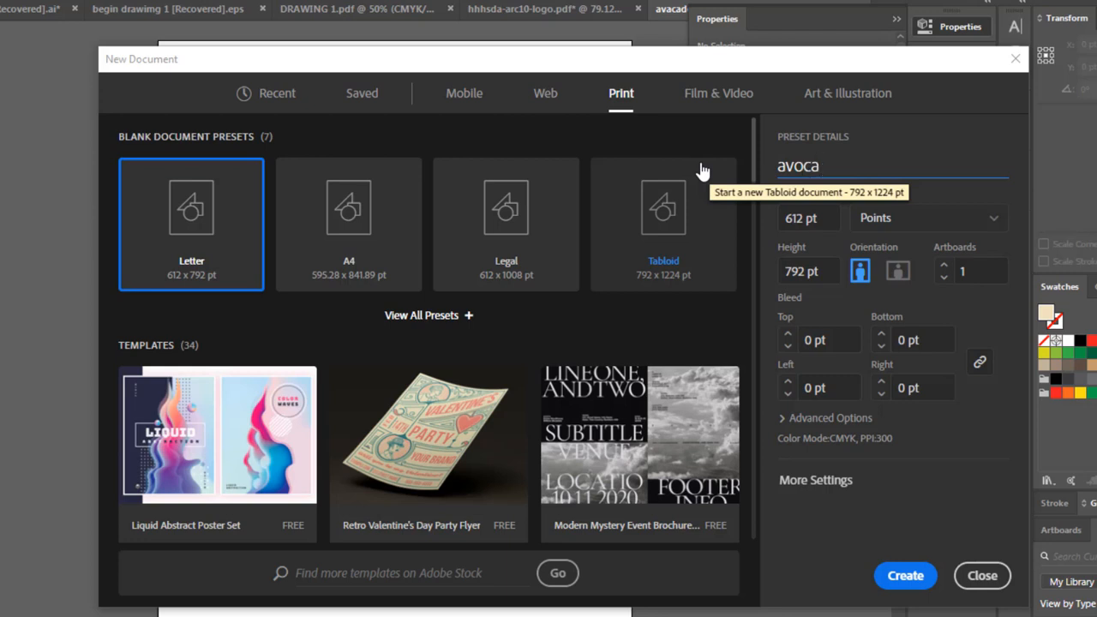
text(do)
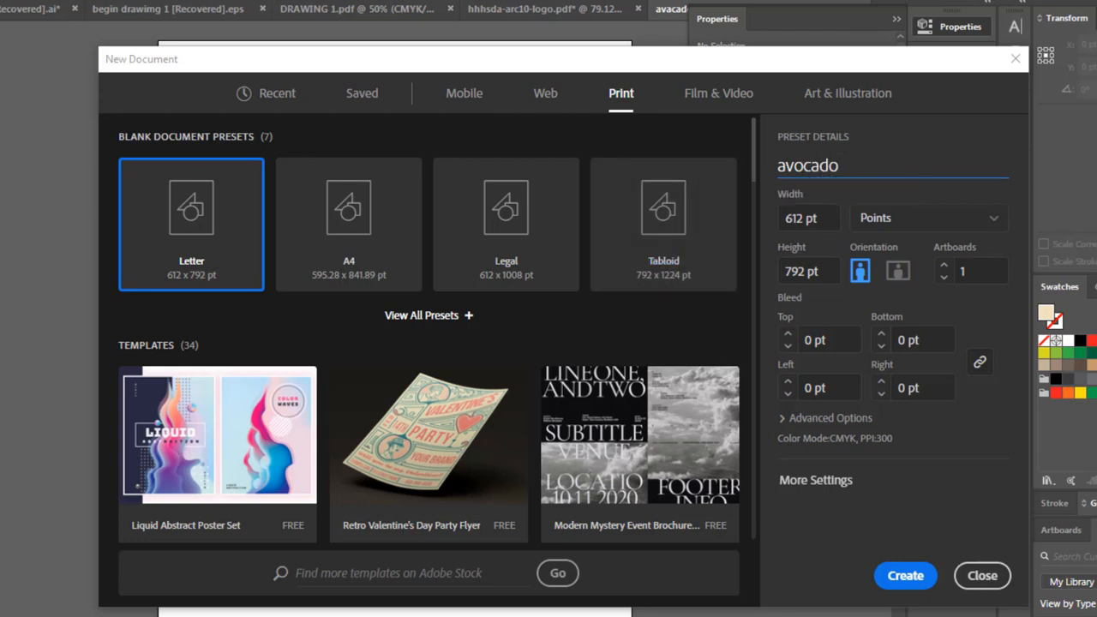
click(906, 577)
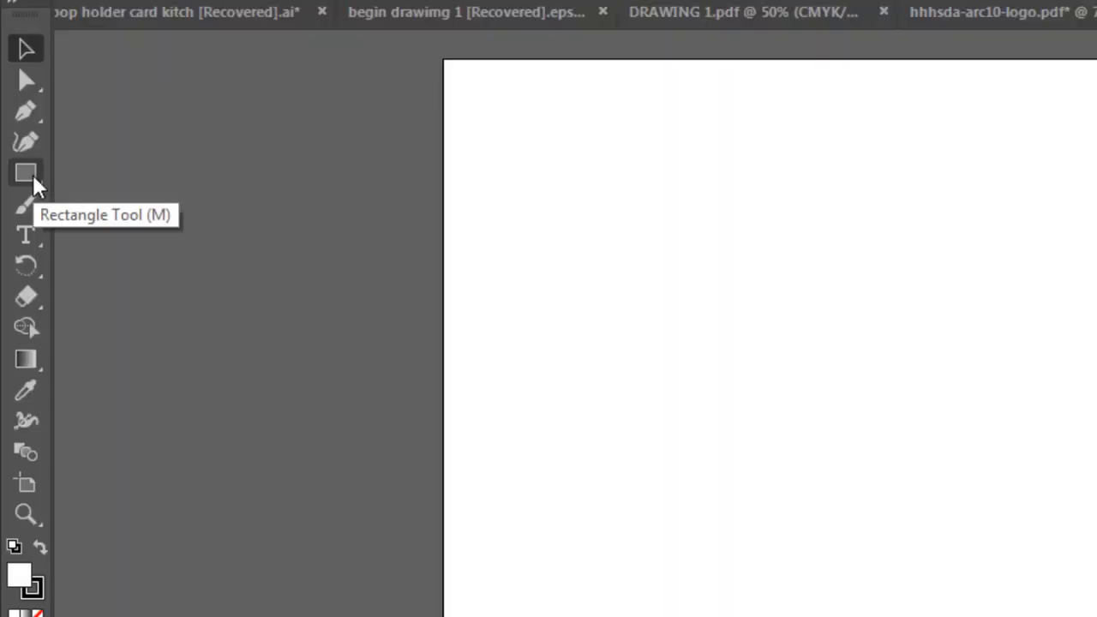
- Draw a tall ellipse about 346 pt wide on the artboard with the Ellipse tool
click(32, 174)
click(32, 174)
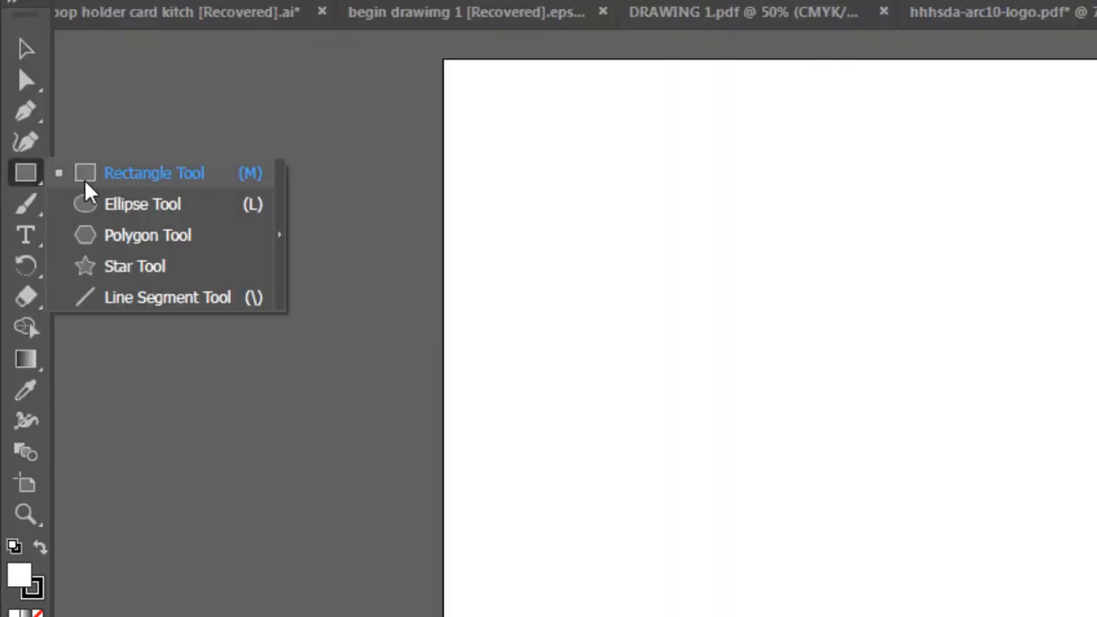
click(119, 210)
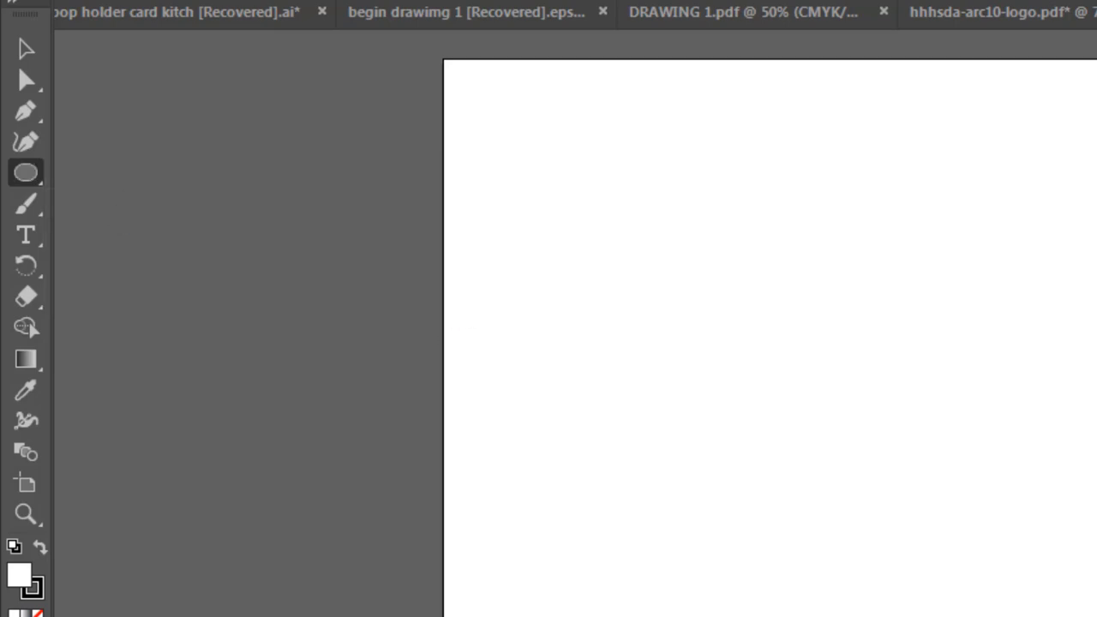
drag(679, 162, 1020, 616)
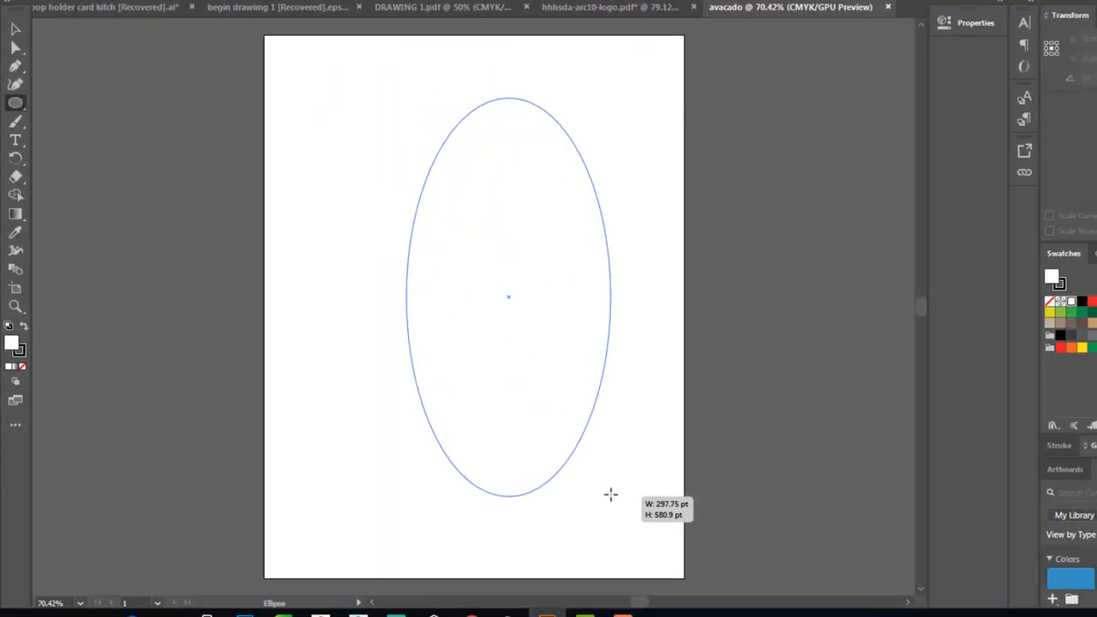
drag(610, 495, 644, 489)
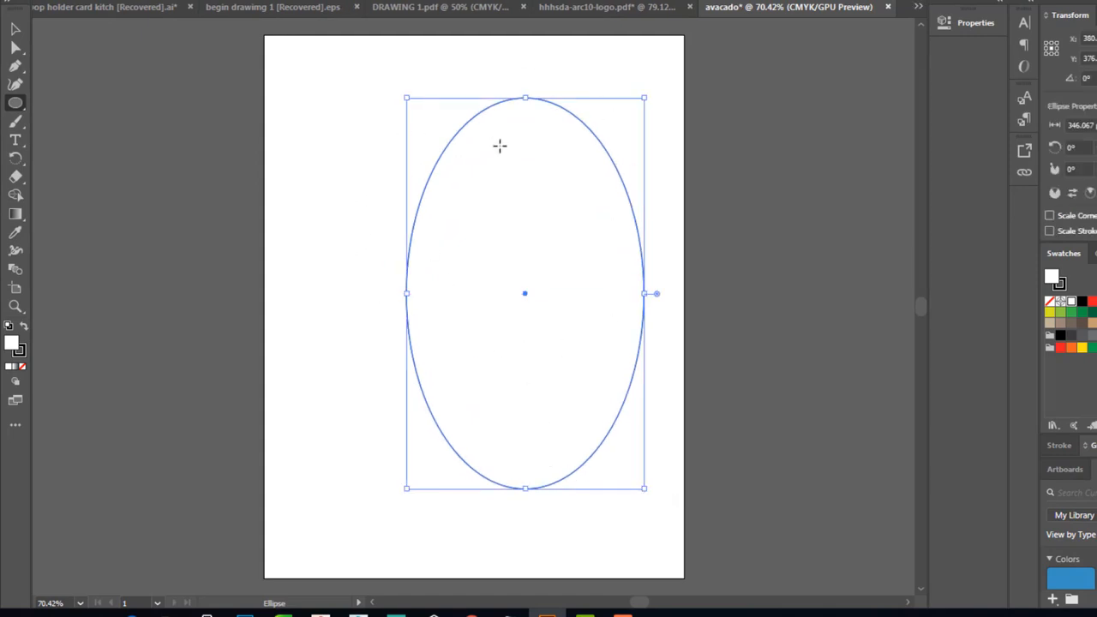
- Shift the whole ellipse left so that it sits roughly centred on the artboard
click(15, 48)
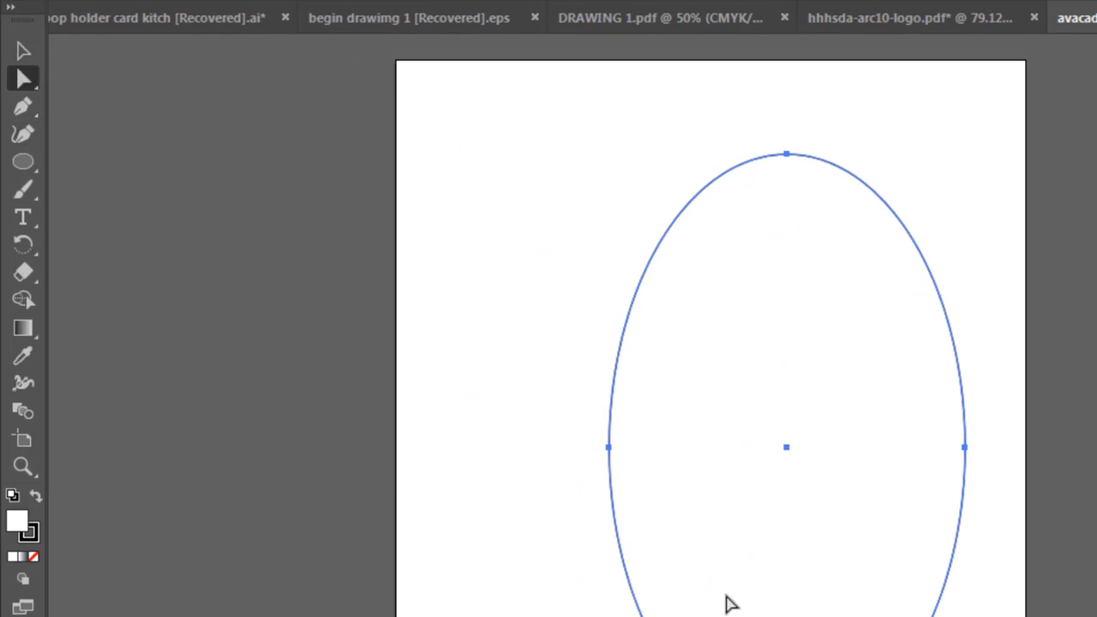
drag(611, 447, 500, 446)
click(498, 447)
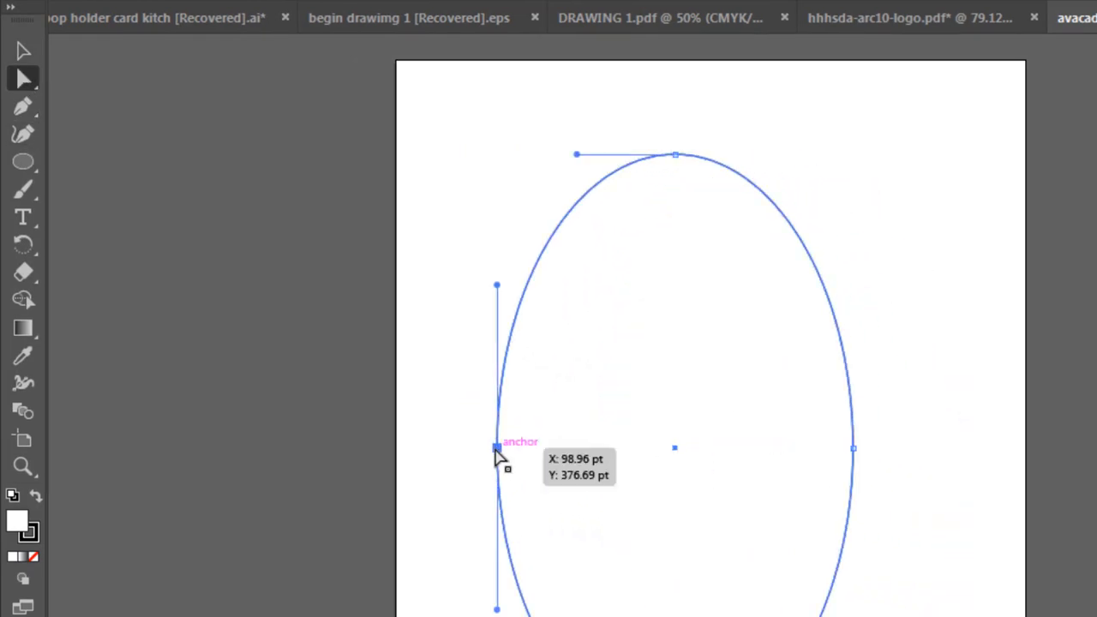
- Reshape the ellipse into an avocado outline by angling both side anchors' upper handles inward, widening the right side and extending the bottom-right handle
click(852, 447)
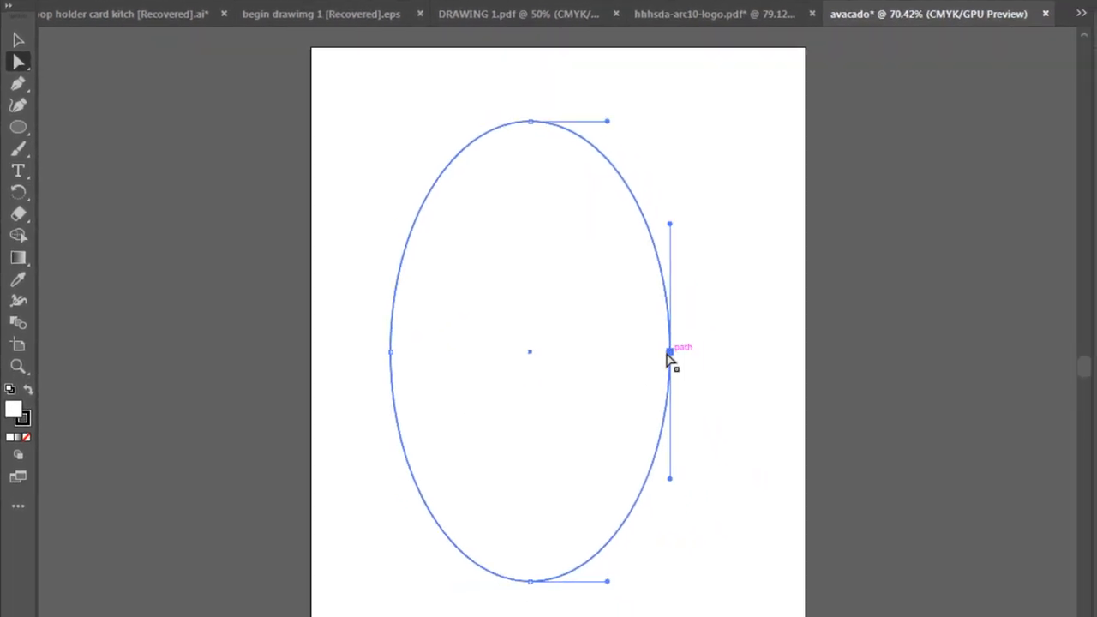
click(390, 353)
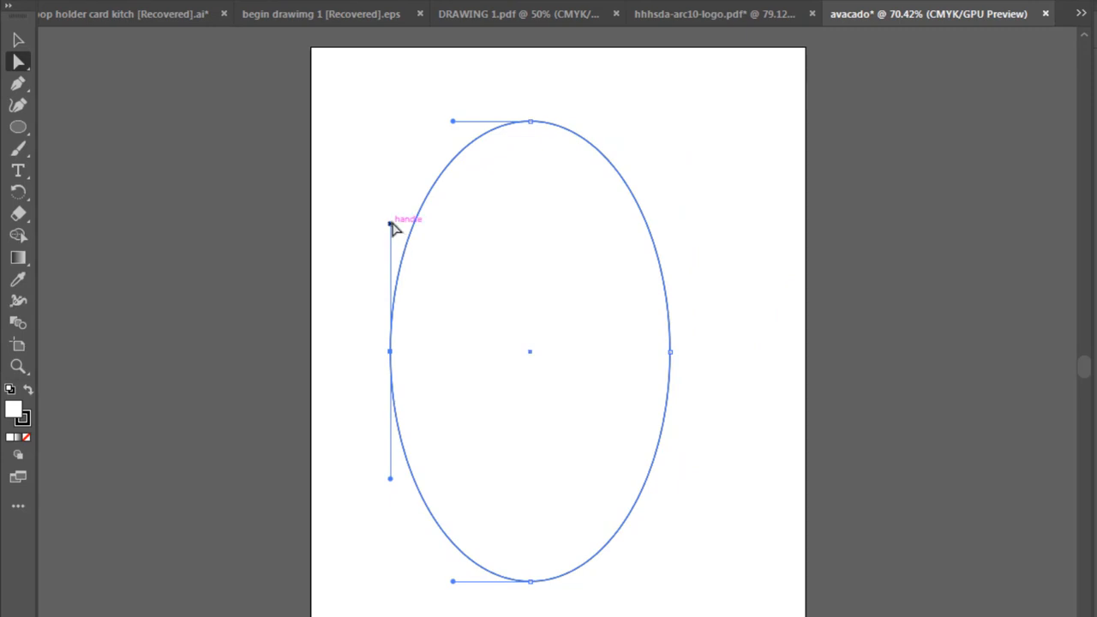
drag(395, 226, 429, 245)
mouse_move(671, 353)
mouse_down()
mouse_move(654, 362)
mouse_move(690, 364)
mouse_up()
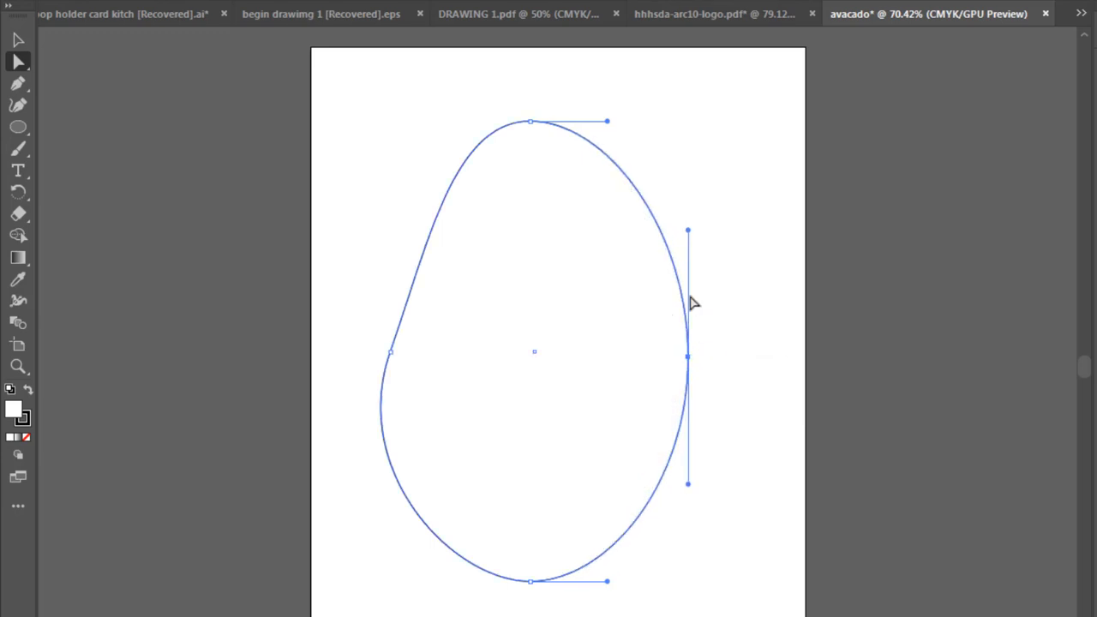
drag(687, 230, 651, 254)
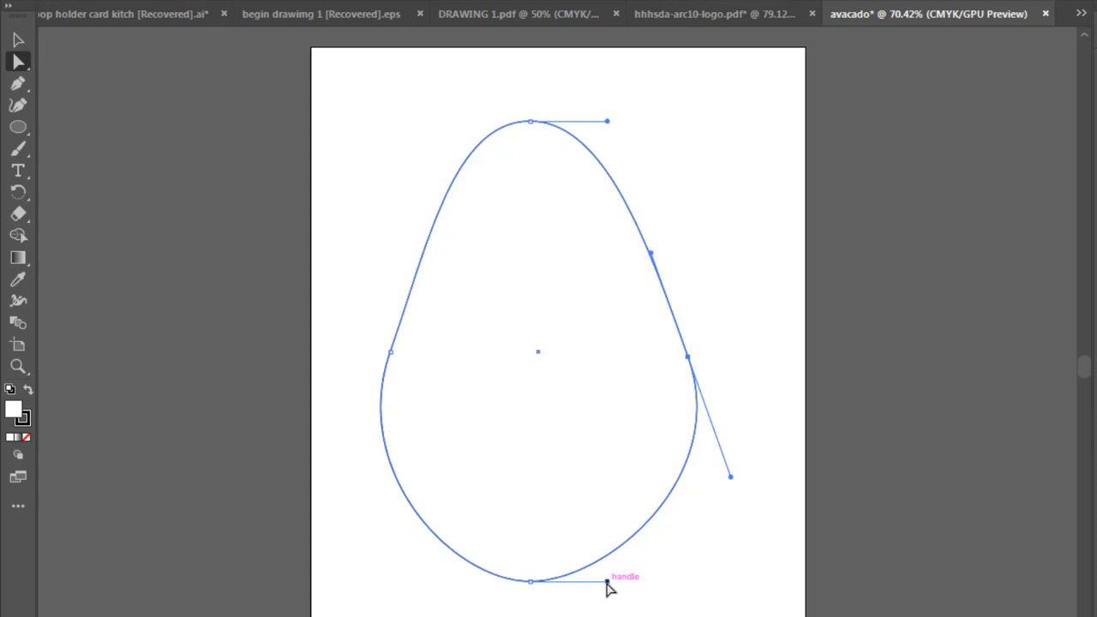
drag(608, 583, 637, 597)
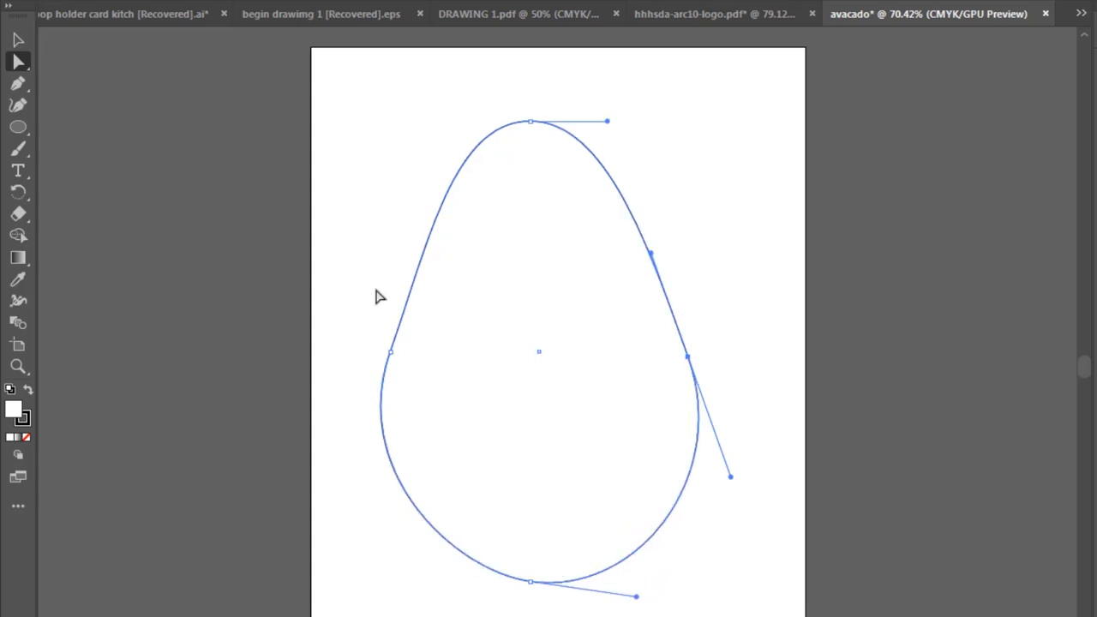
- Fill the avocado shape with the pale yellow colour efefbf
double_click(22, 416)
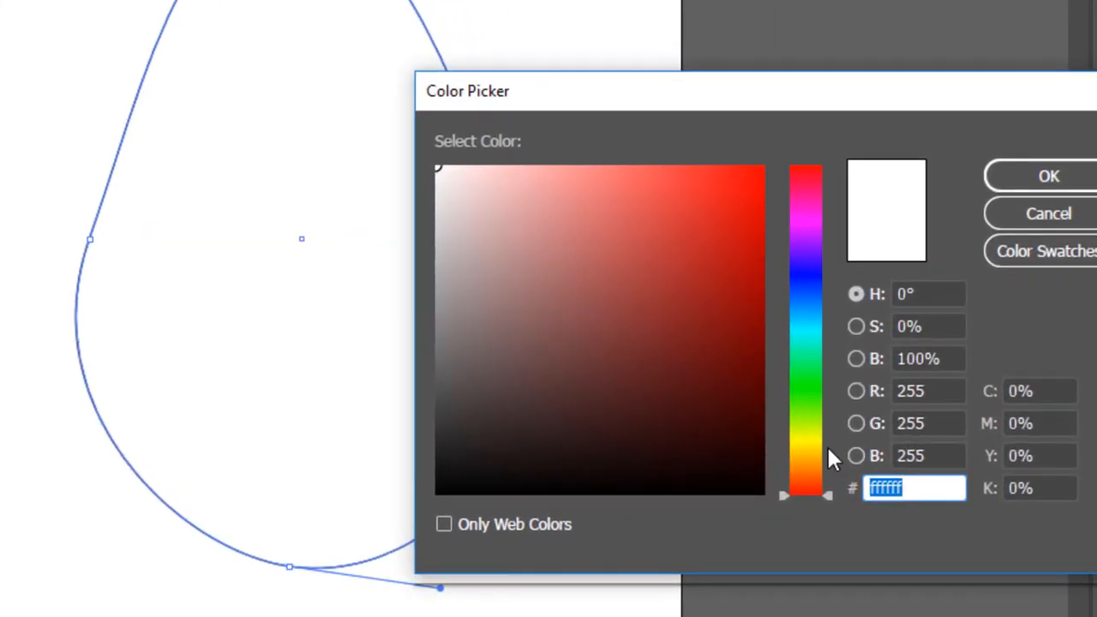
mouse_move(828, 448)
mouse_down()
mouse_move(814, 427)
mouse_move(810, 440)
mouse_up()
click(501, 183)
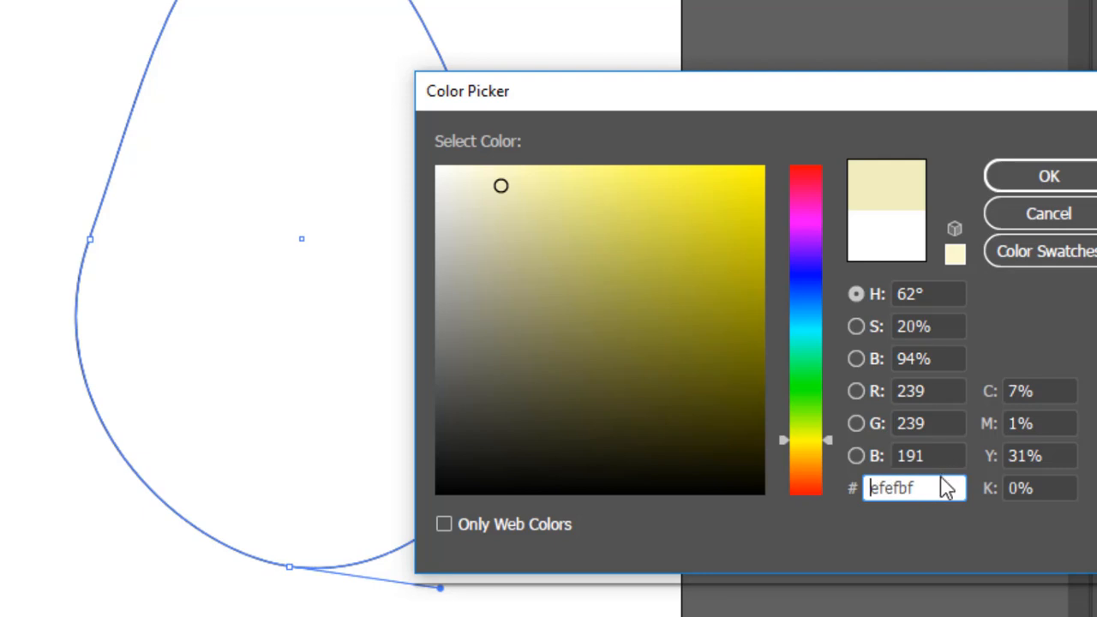
click(1063, 173)
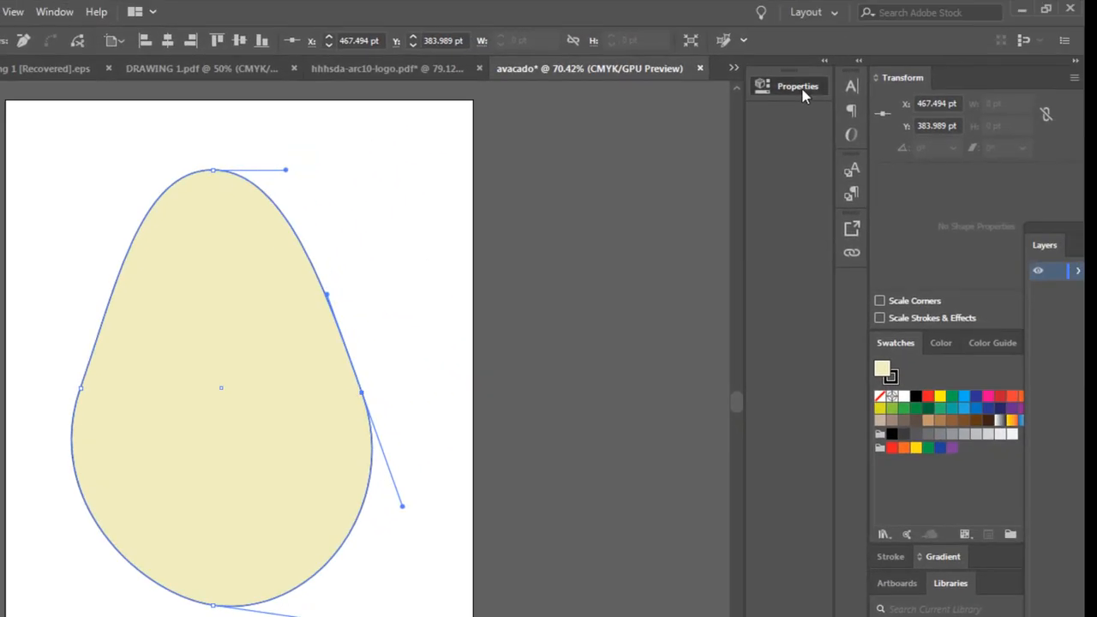
- Set the avocado outline's stroke weight to 7 mm
click(799, 87)
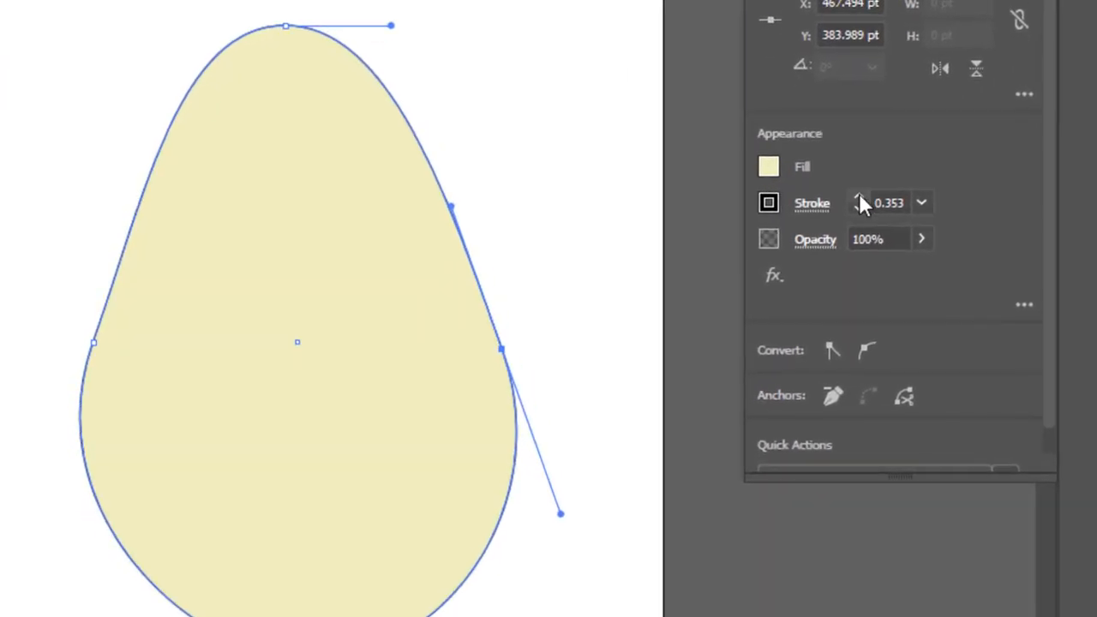
click(608, 288)
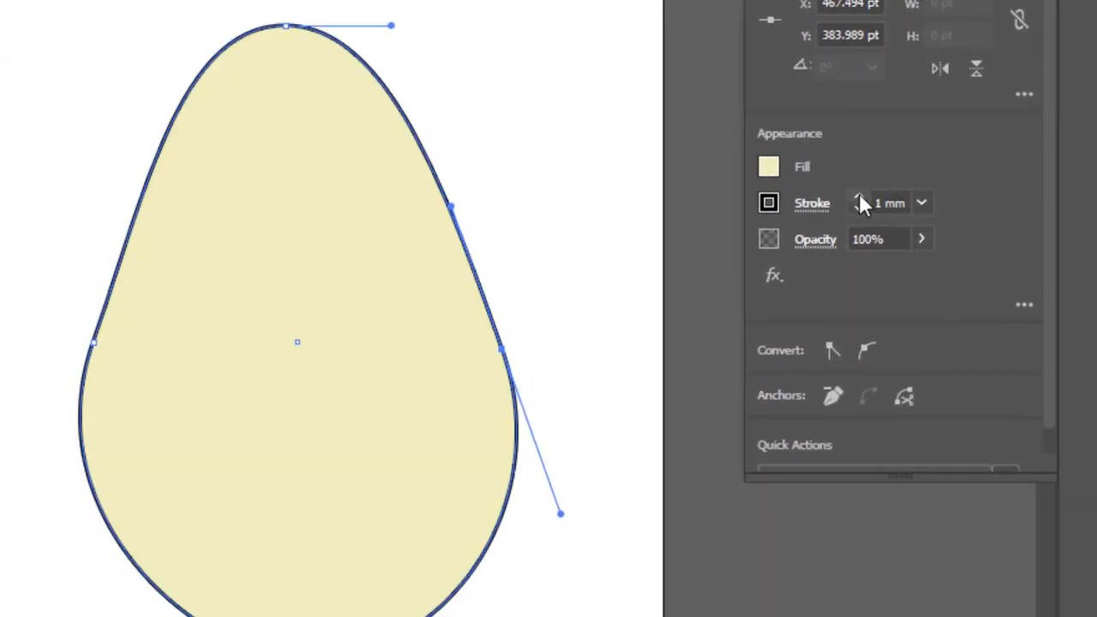
click(858, 198)
click(859, 198)
click(859, 198)
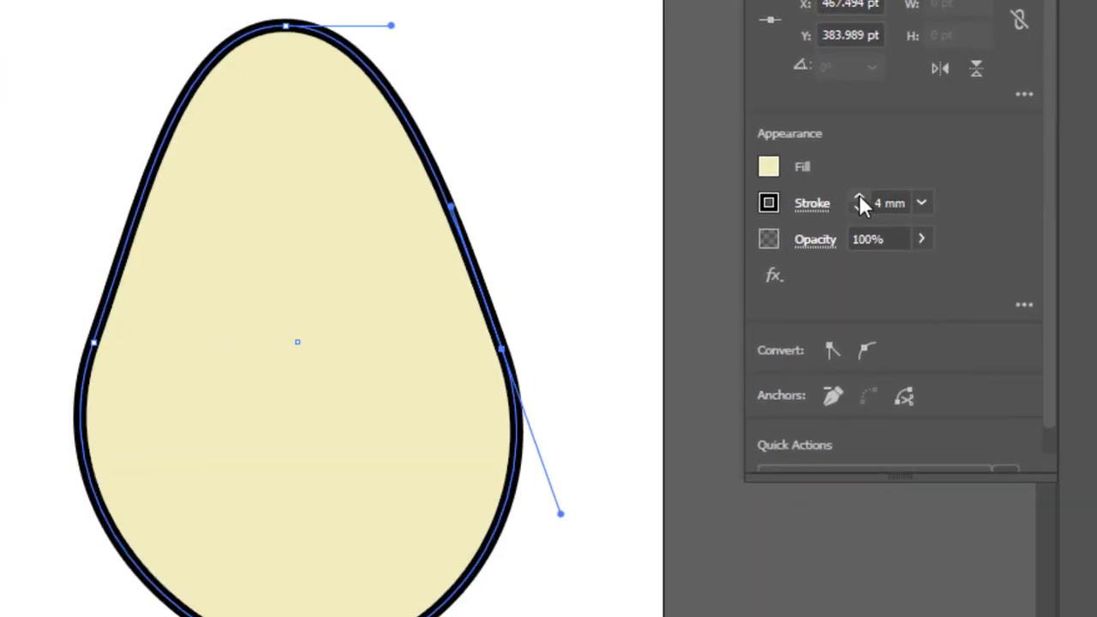
click(859, 198)
click(859, 198)
click(859, 198)
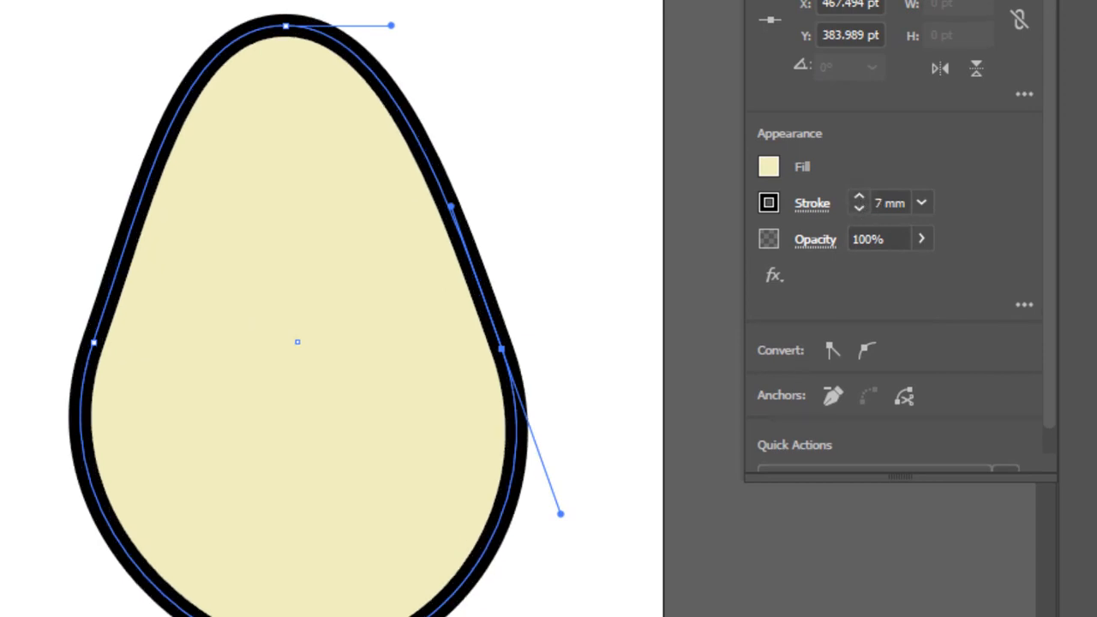
- Colour the avocado's stroke with the darkest green swatch and deselect the shape
click(770, 201)
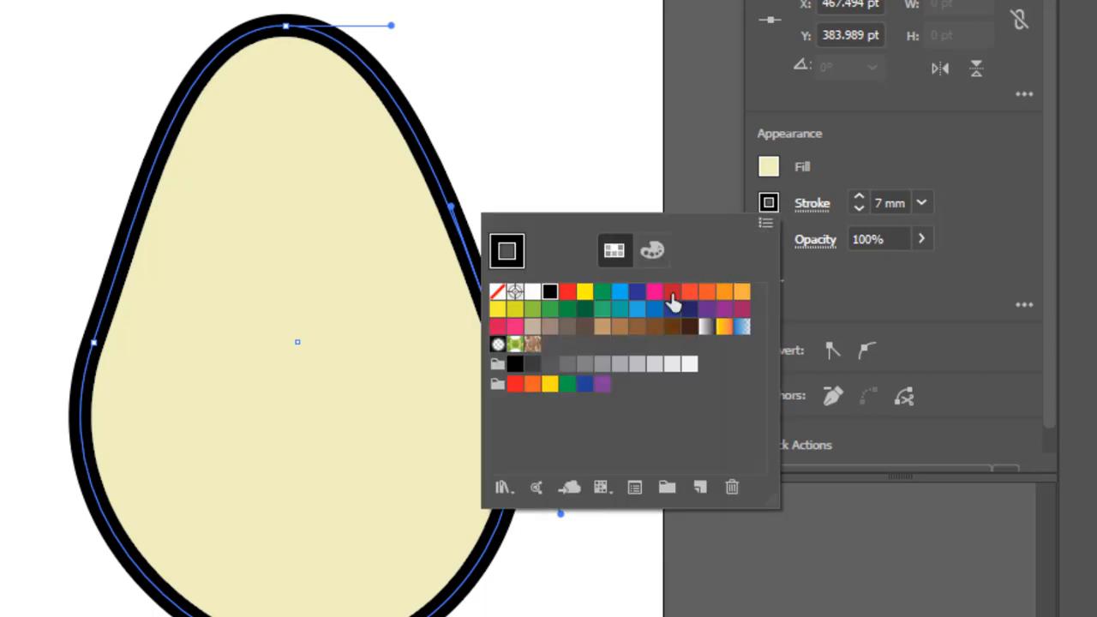
click(568, 310)
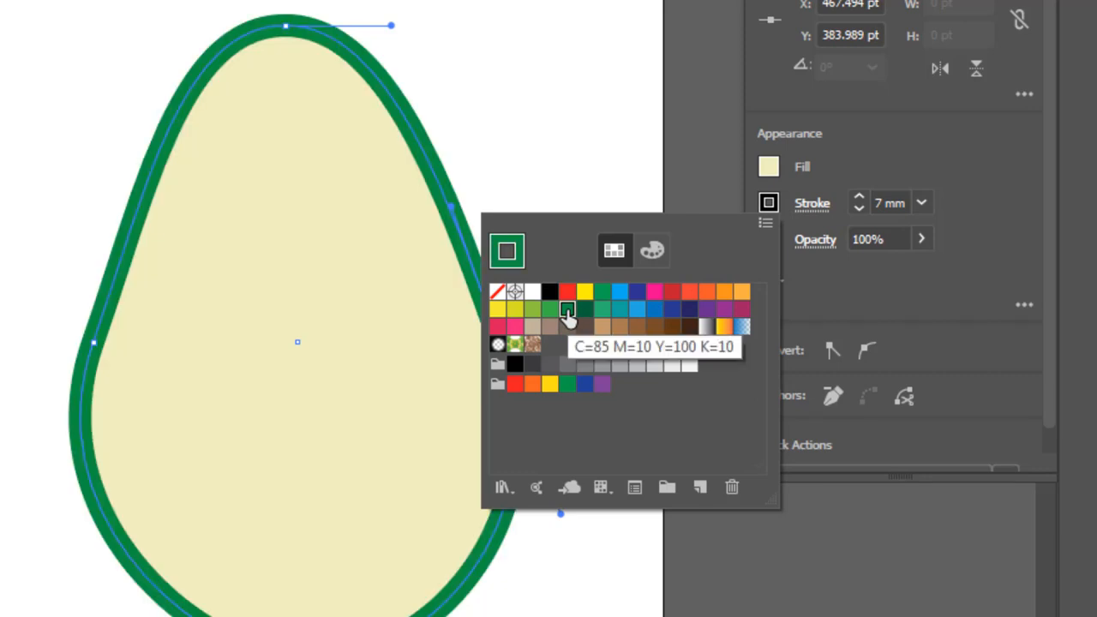
click(585, 311)
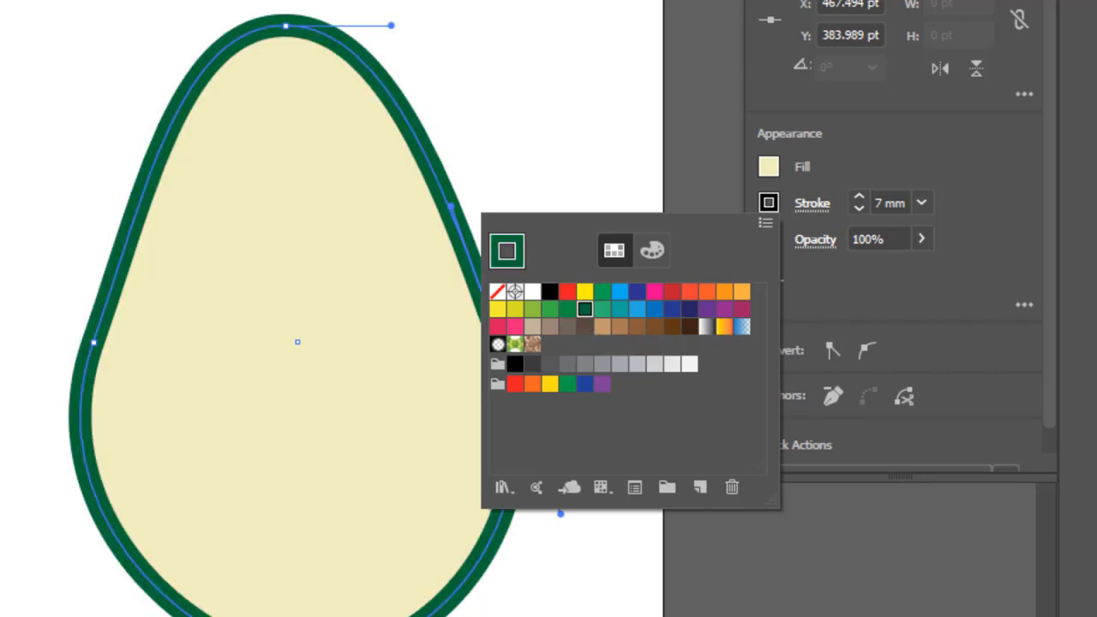
click(600, 561)
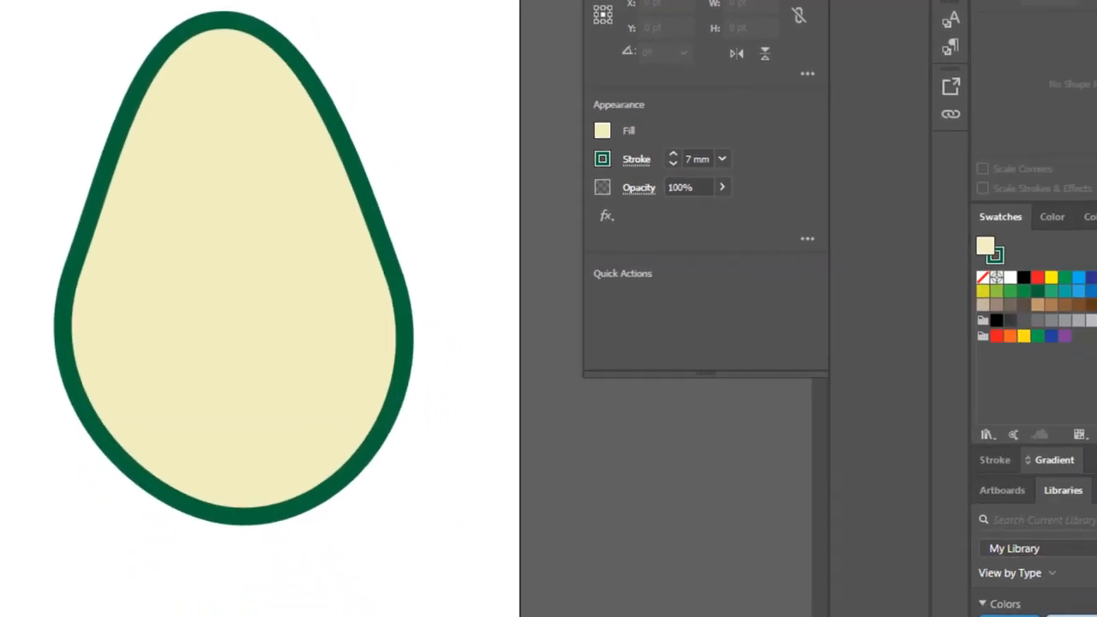
- Switch to the browser to examine the avocado reference picture, and return to Illustrator
click(551, 561)
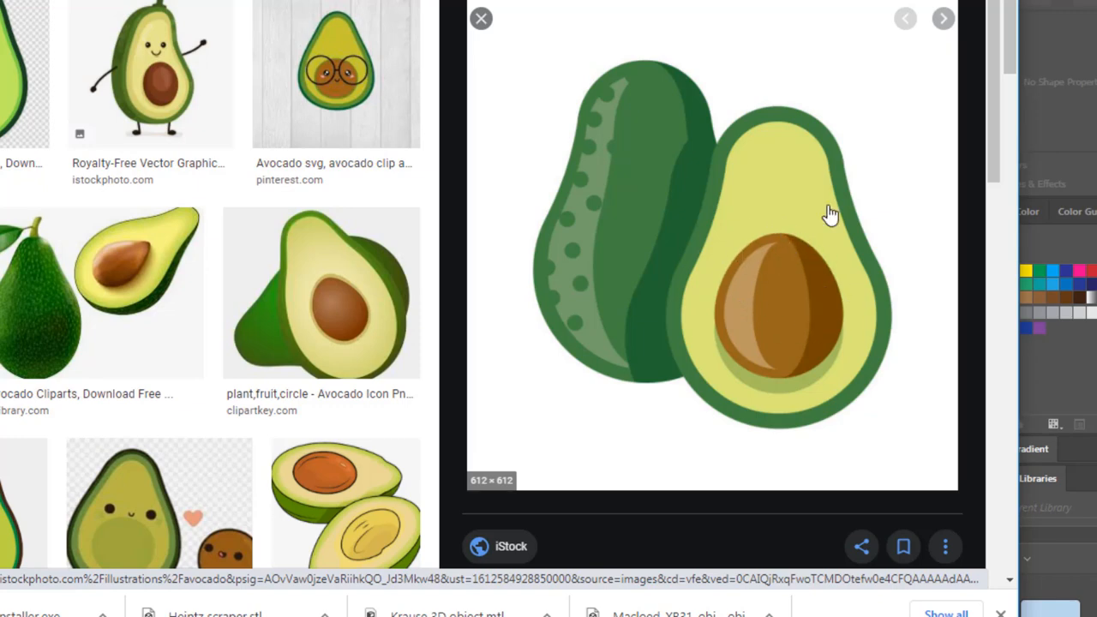
key(alt+Tab)
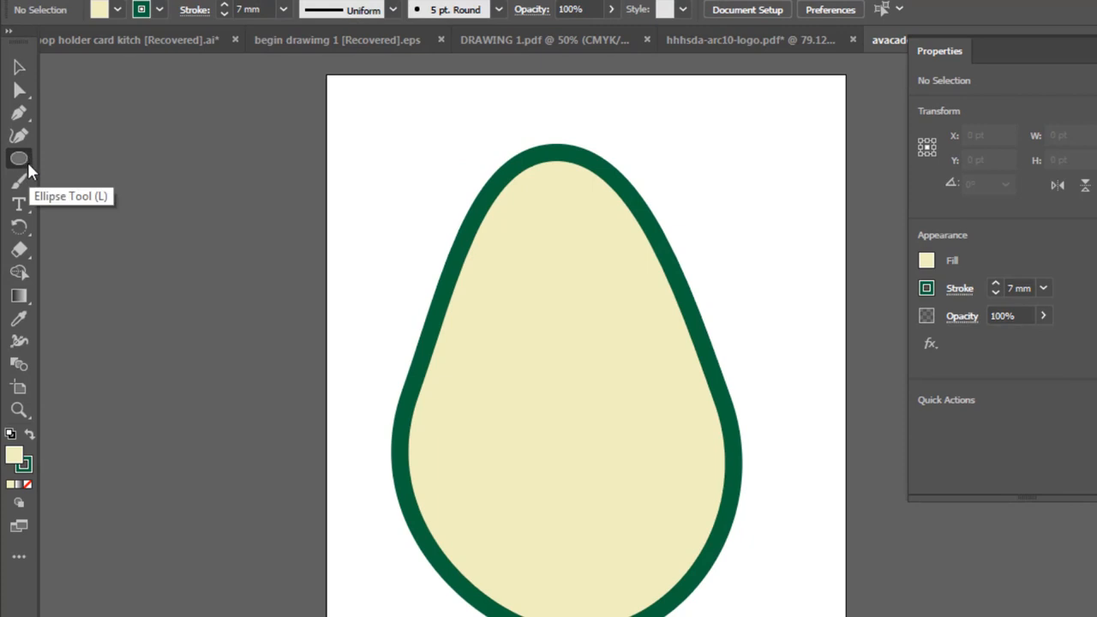
- Draw a circular pit about 201 pt in diameter in the avocado's lower half, with the dark brown fill 6b591e
click(19, 159)
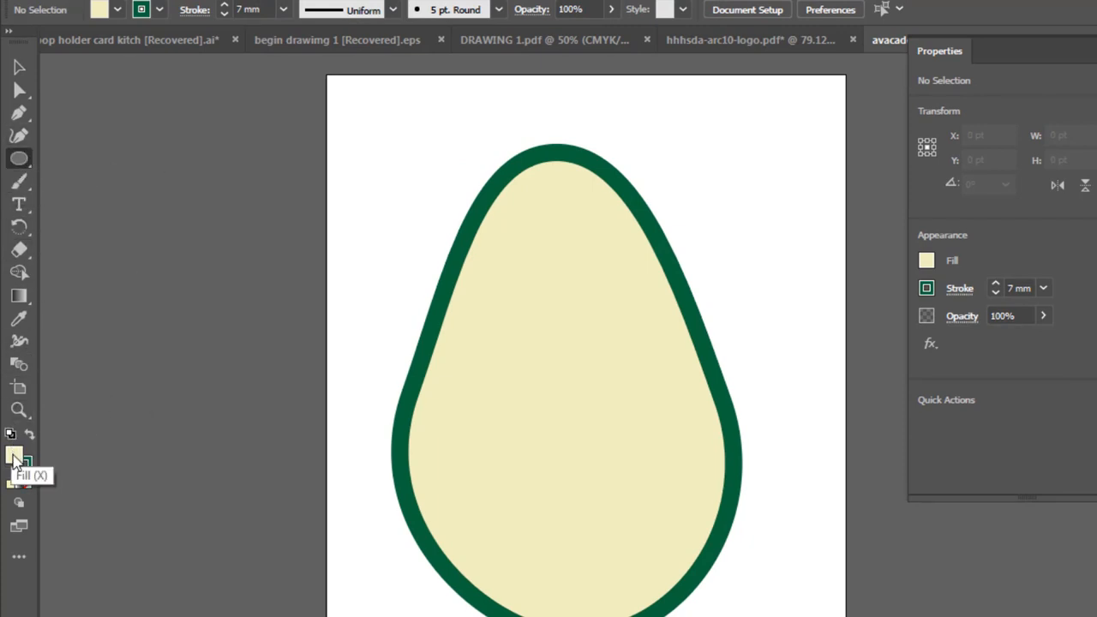
double_click(13, 458)
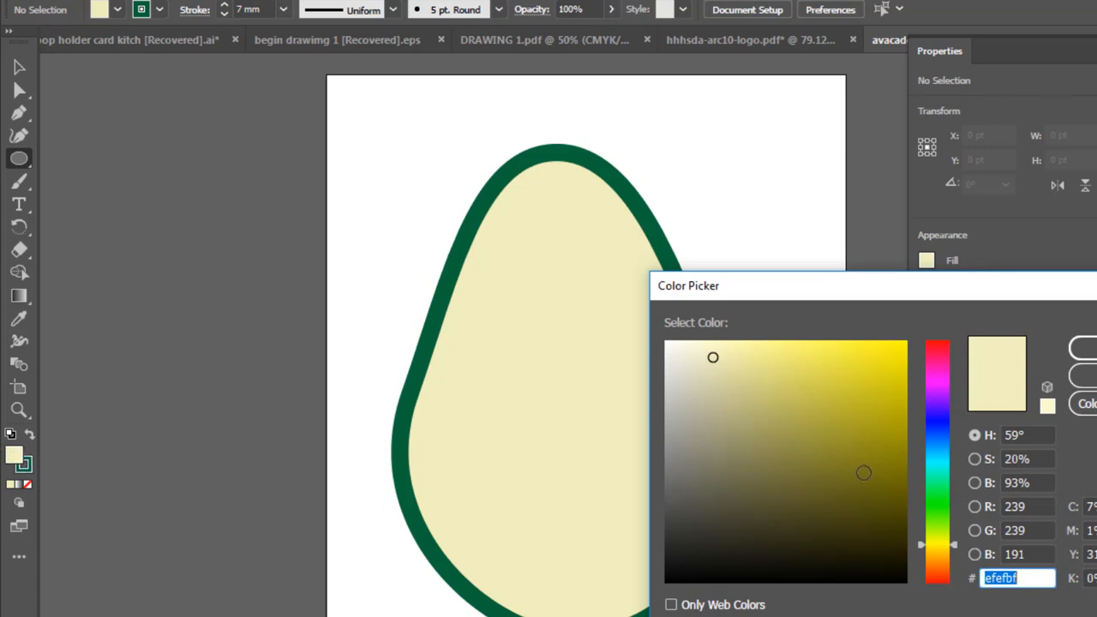
mouse_move(863, 472)
mouse_down()
mouse_move(859, 509)
mouse_move(831, 460)
mouse_move(822, 492)
mouse_move(831, 488)
mouse_up()
drag(960, 540, 947, 553)
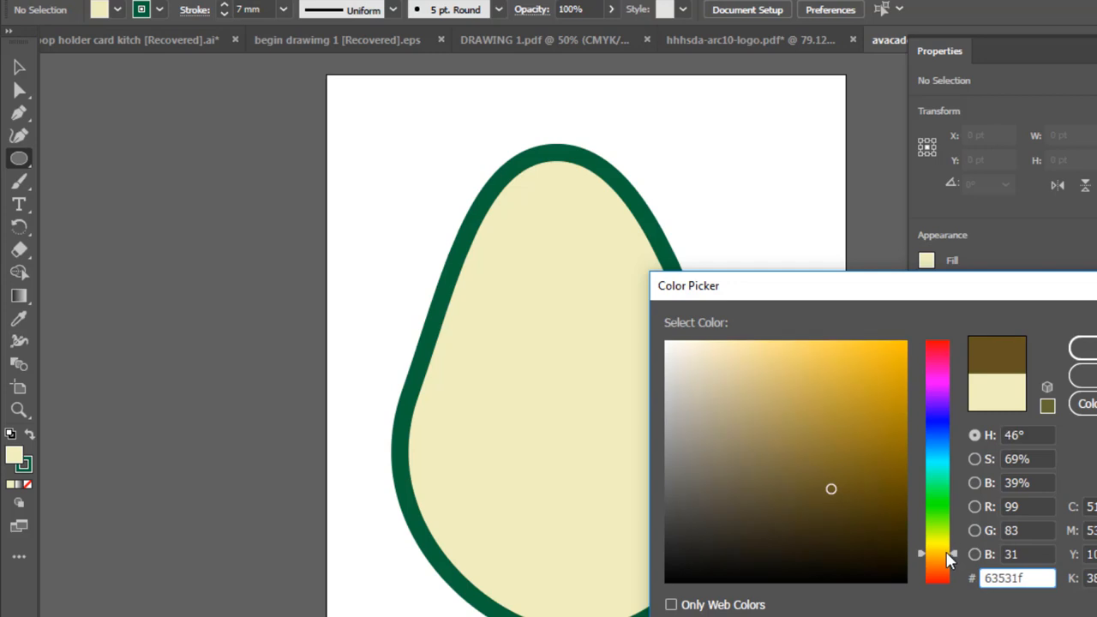
drag(828, 489, 839, 481)
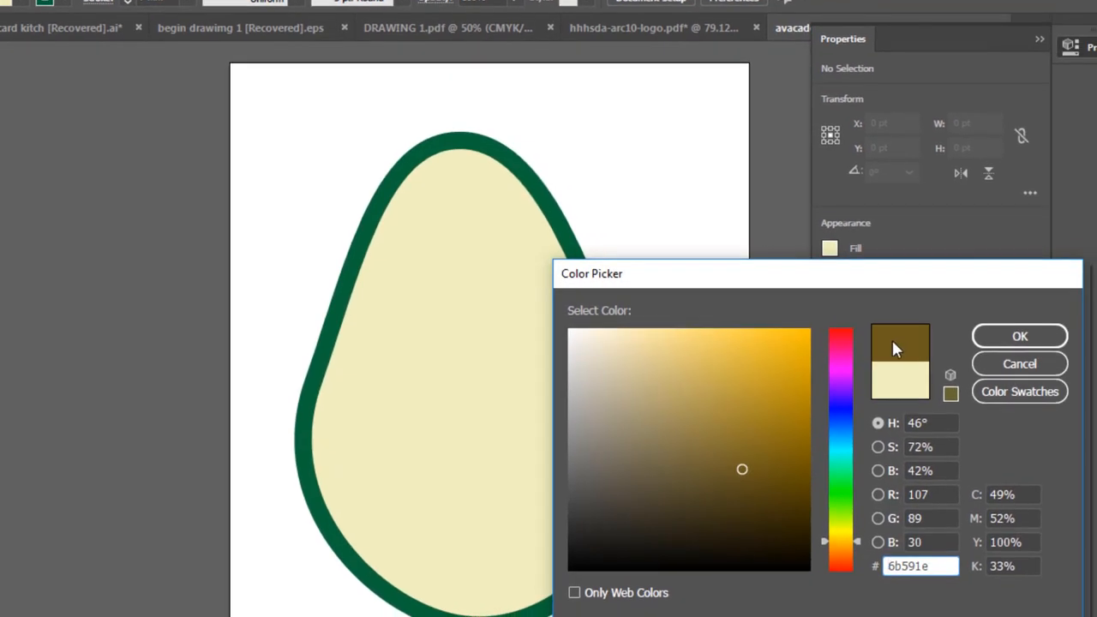
click(1019, 337)
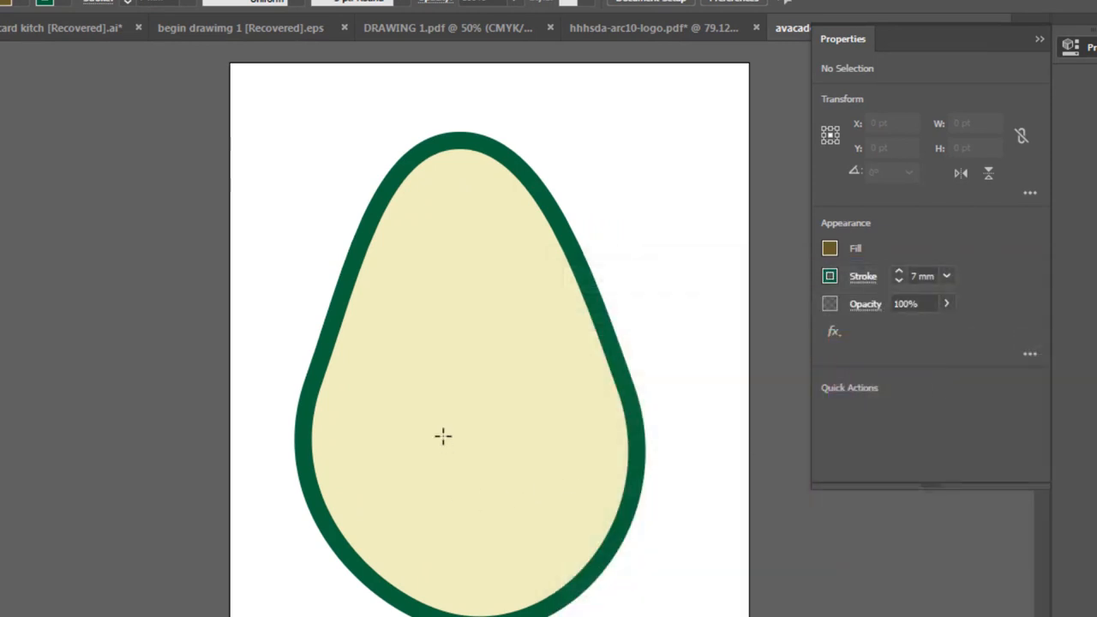
drag(383, 349, 560, 525)
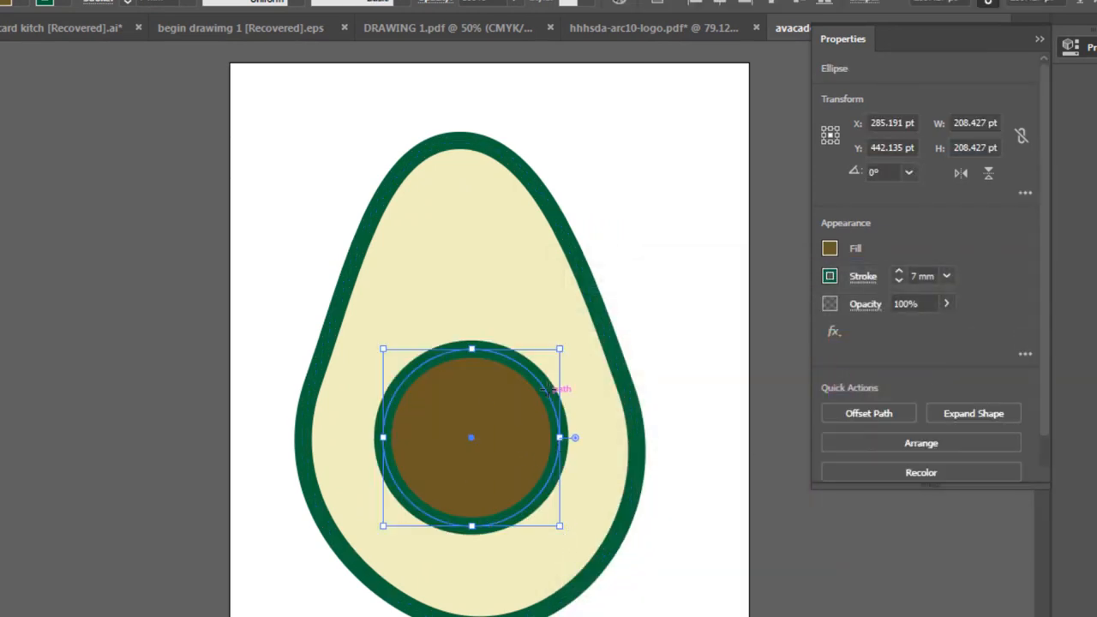
mouse_move(560, 350)
mouse_down()
mouse_move(514, 391)
mouse_move(551, 363)
mouse_move(557, 323)
mouse_move(587, 343)
mouse_move(565, 349)
mouse_move(573, 367)
mouse_move(566, 329)
mouse_move(554, 353)
mouse_up()
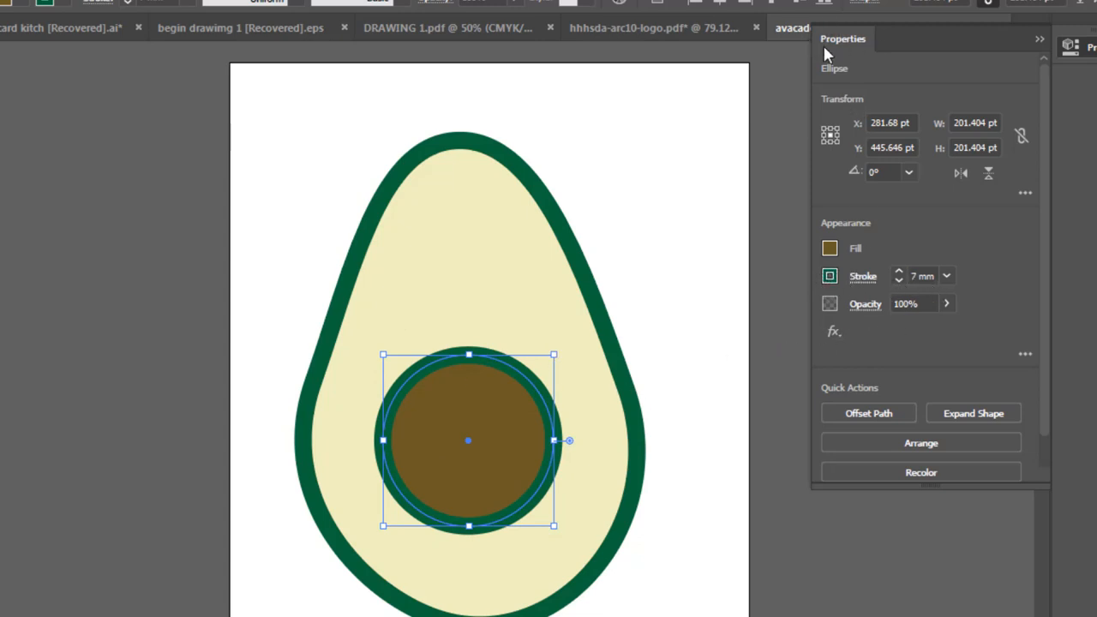
- Reduce the brown pit circle's stroke weight until the stroke is removed, and deselect the circle
click(899, 281)
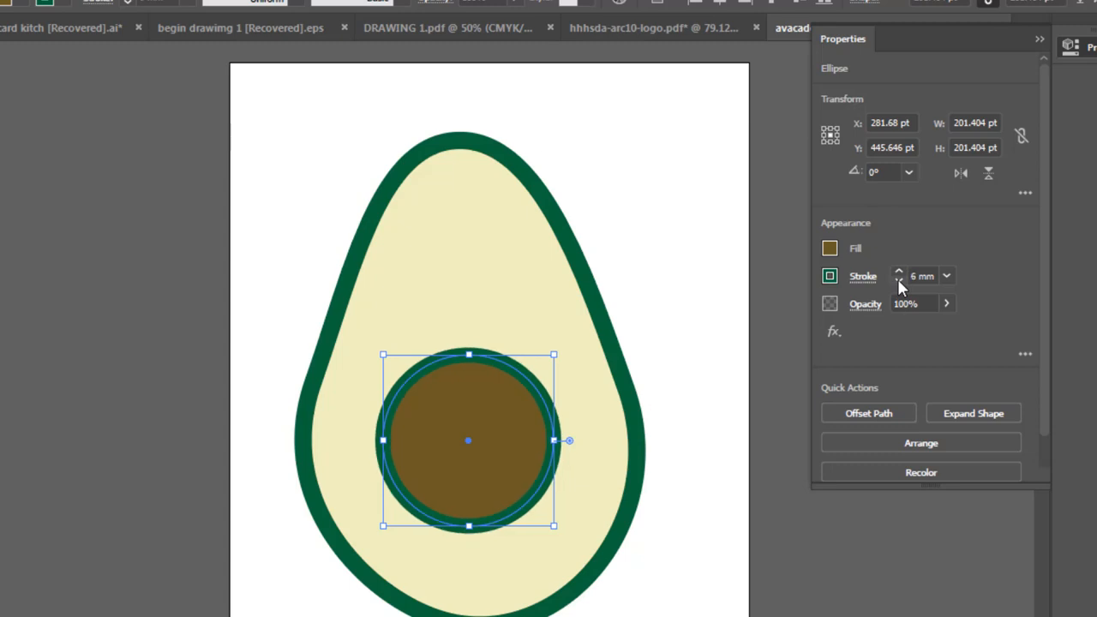
click(898, 280)
click(898, 281)
click(898, 280)
click(898, 280)
click(899, 280)
click(898, 280)
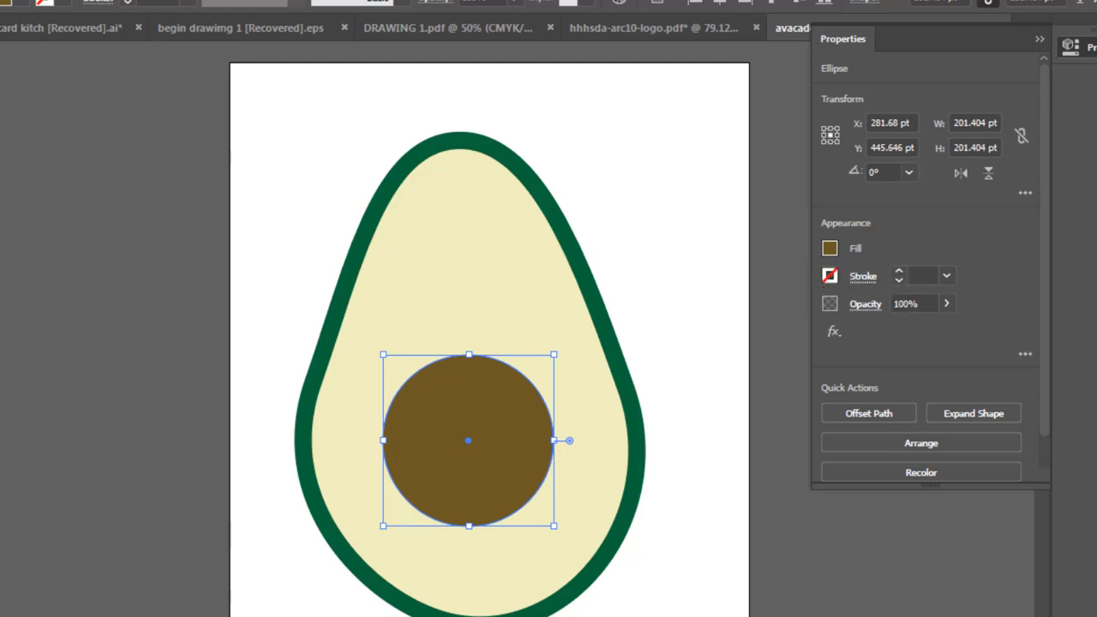
key(alt+Tab)
click(52, 137)
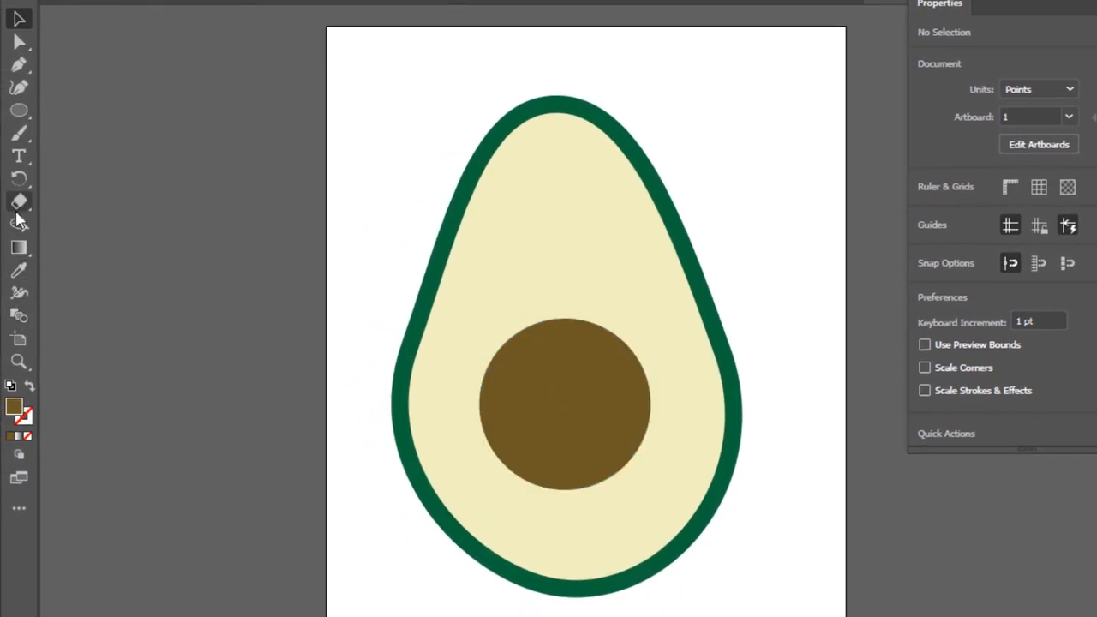
- Draw a golden brown ellipse about 155 by 169 pt over the pit's left part, with the fill b28e28
double_click(15, 410)
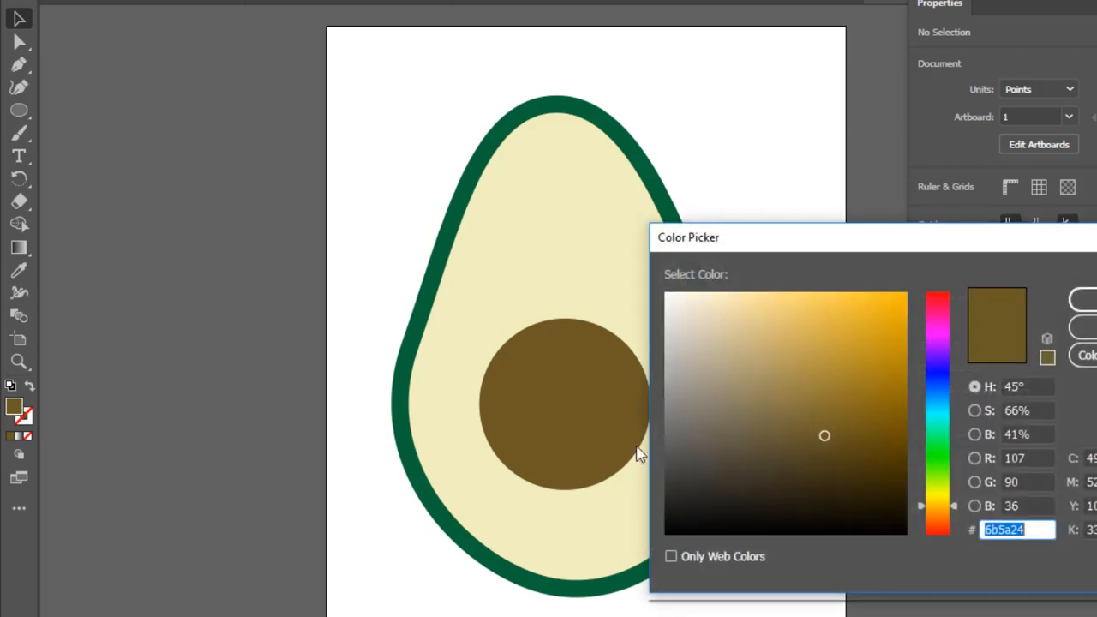
drag(846, 436, 852, 361)
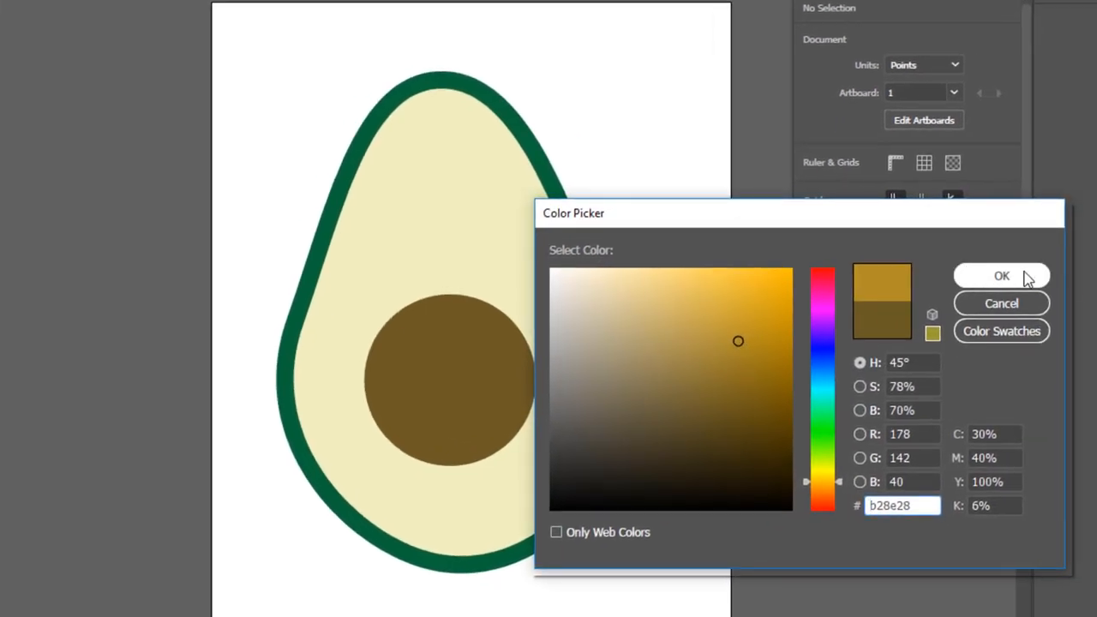
click(1059, 282)
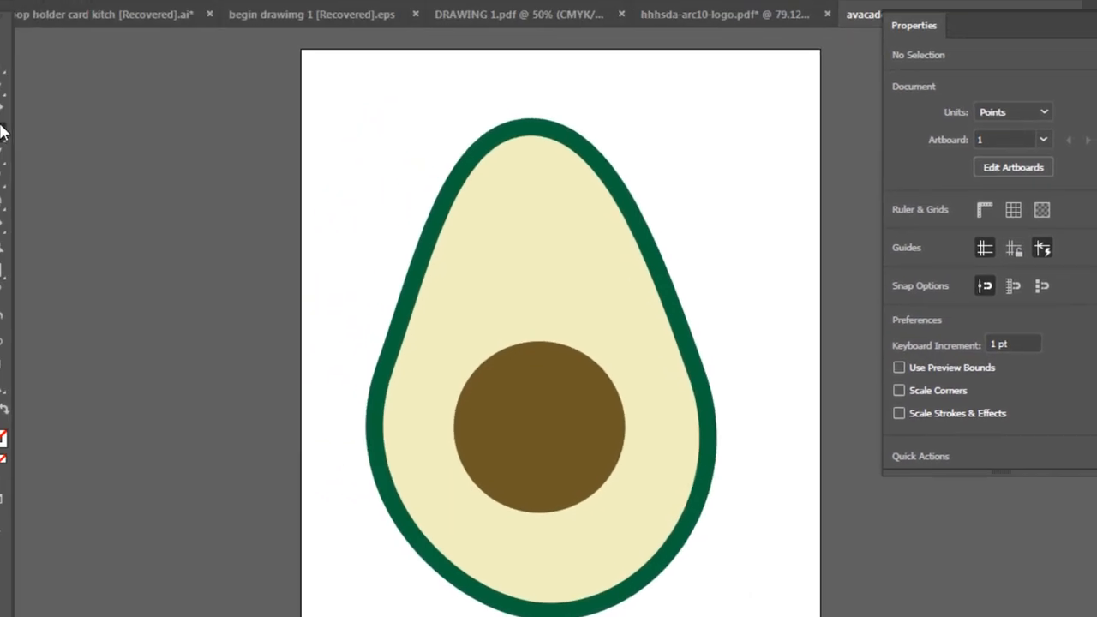
click(18, 147)
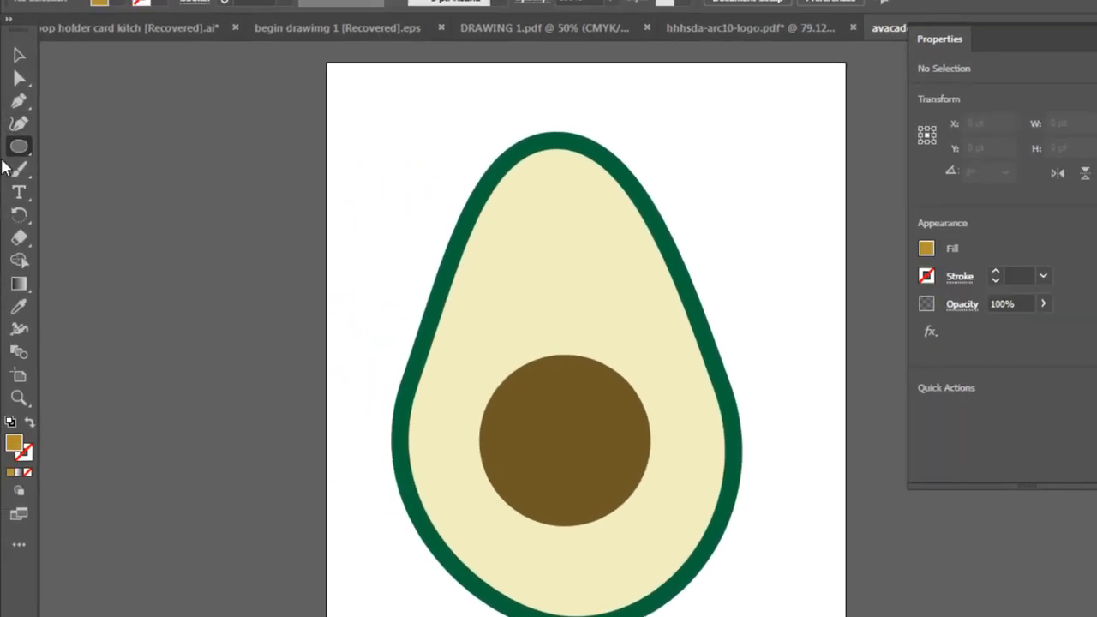
drag(487, 379, 616, 521)
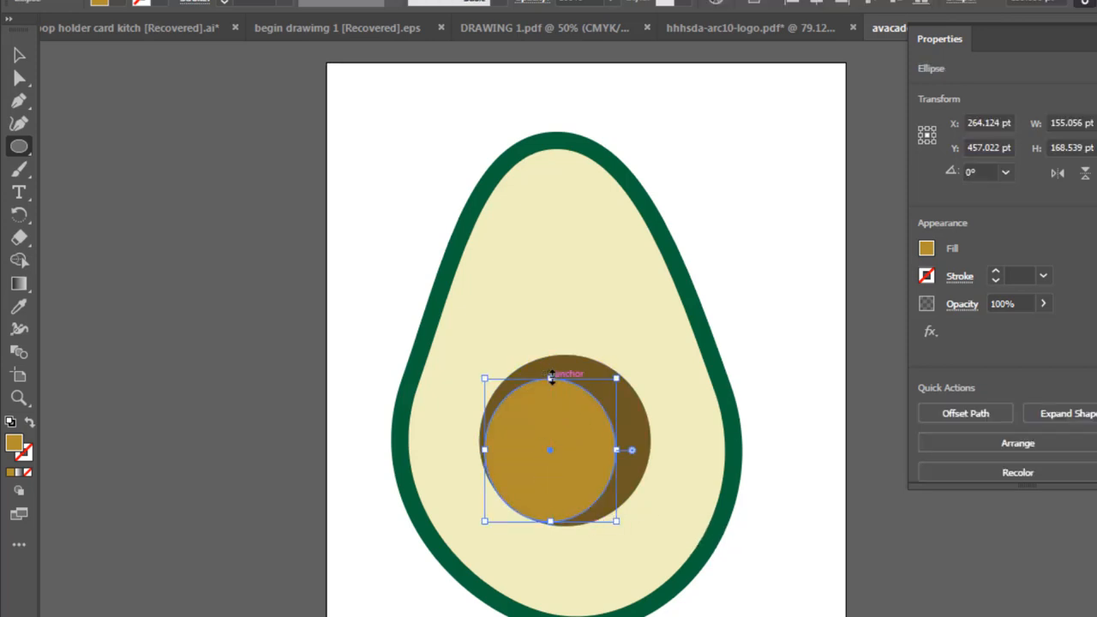
- Stretch the golden brown ellipse to about 171 by 190 pt, leaving a dark crescent on the pit's right side, and deselect it
drag(550, 377, 551, 360)
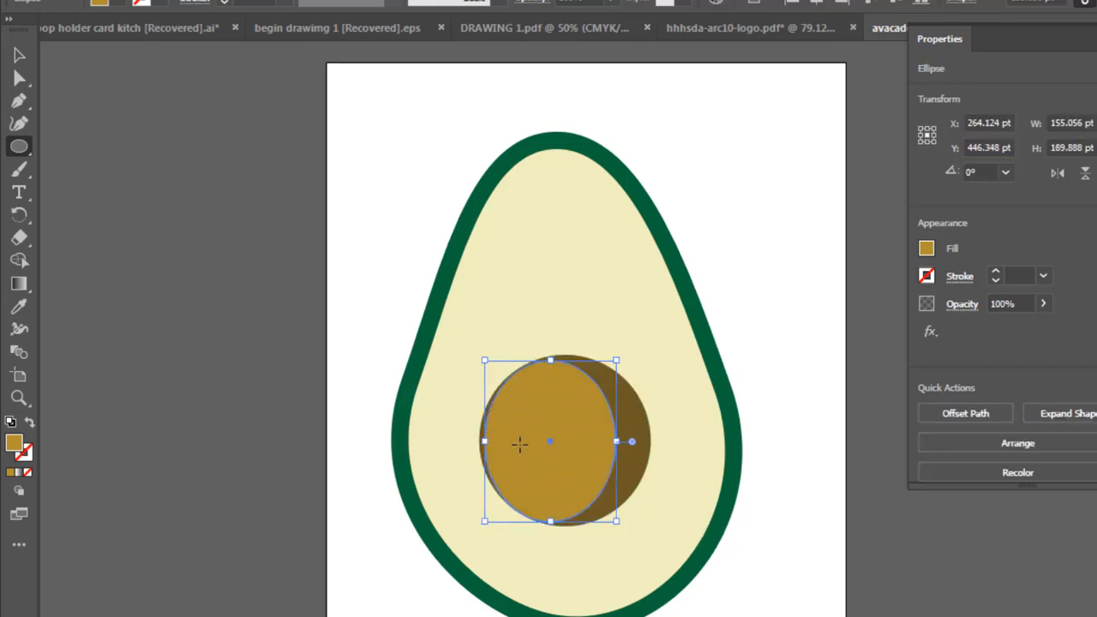
drag(485, 442, 479, 441)
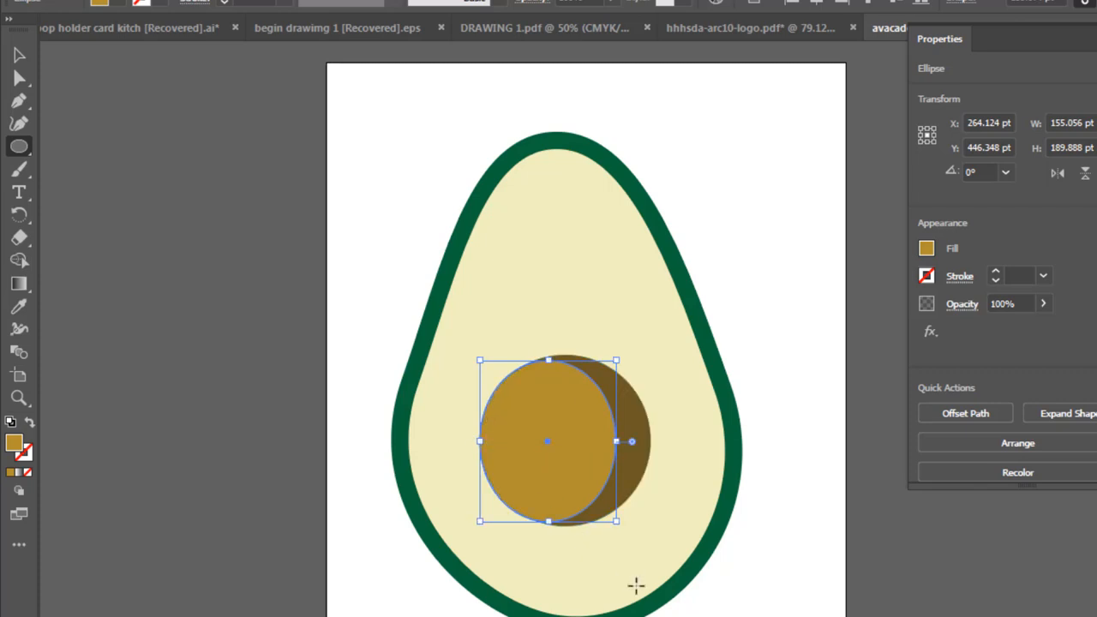
drag(620, 436, 627, 439)
click(19, 55)
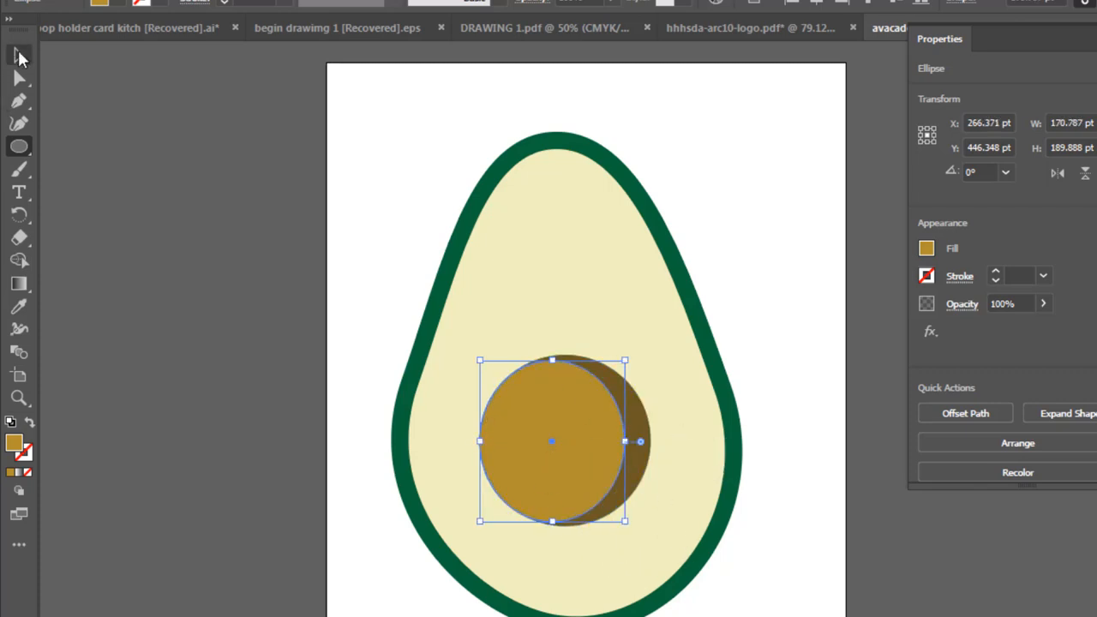
click(377, 283)
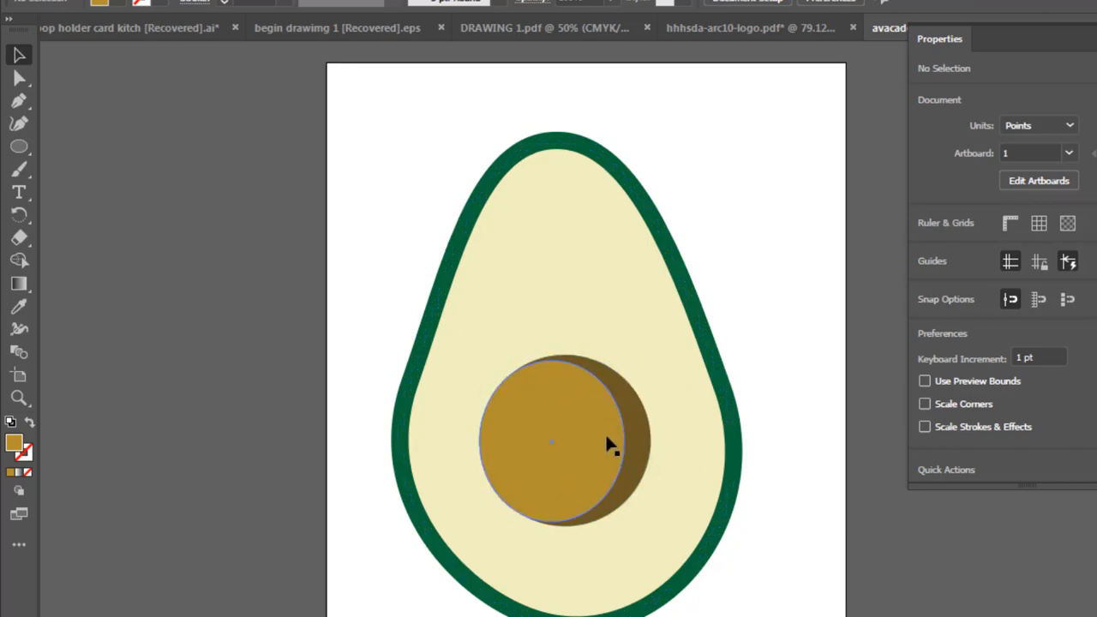
- Draw a highlight circle about 43 pt in diameter on the pit's upper left, with the pale cream fill efe1bd, and deselect it
click(19, 148)
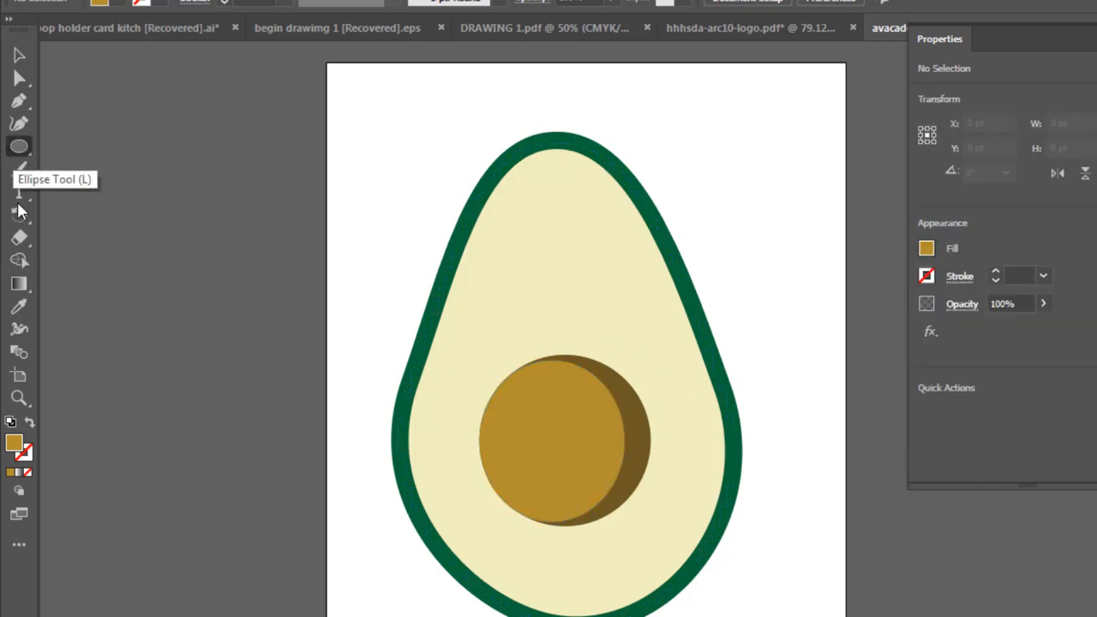
double_click(12, 446)
drag(773, 370, 715, 344)
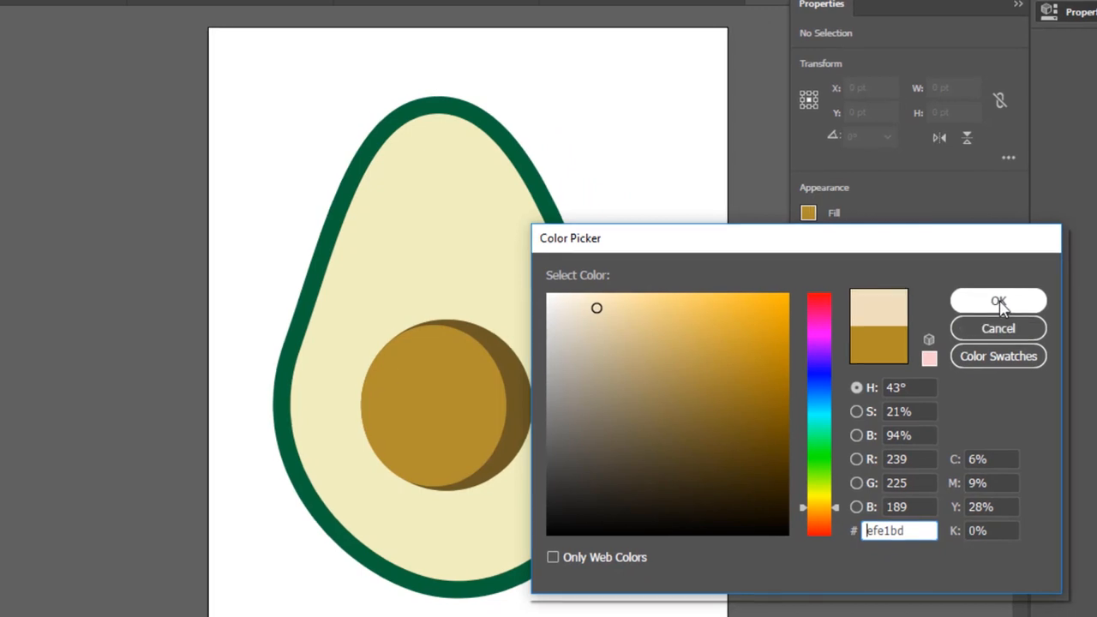
click(998, 302)
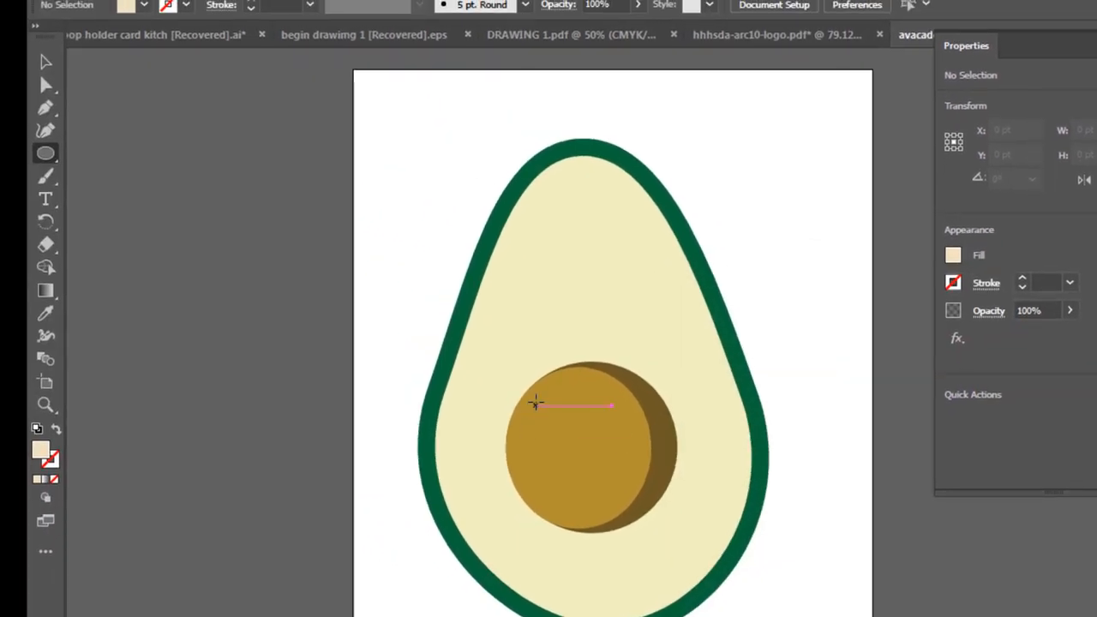
drag(535, 402, 573, 442)
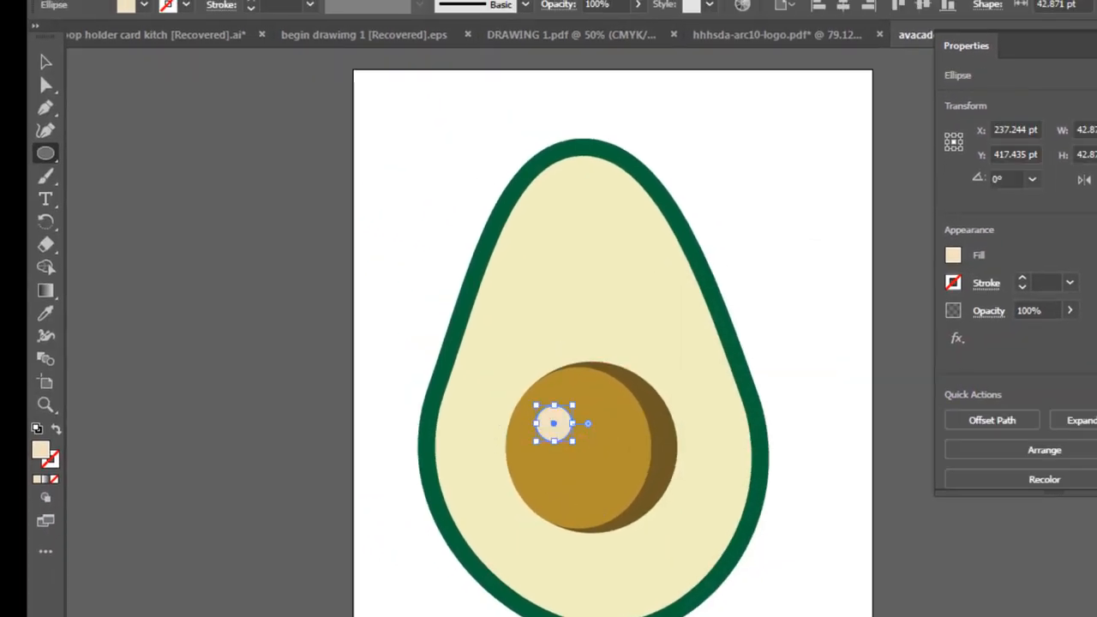
click(45, 62)
click(127, 122)
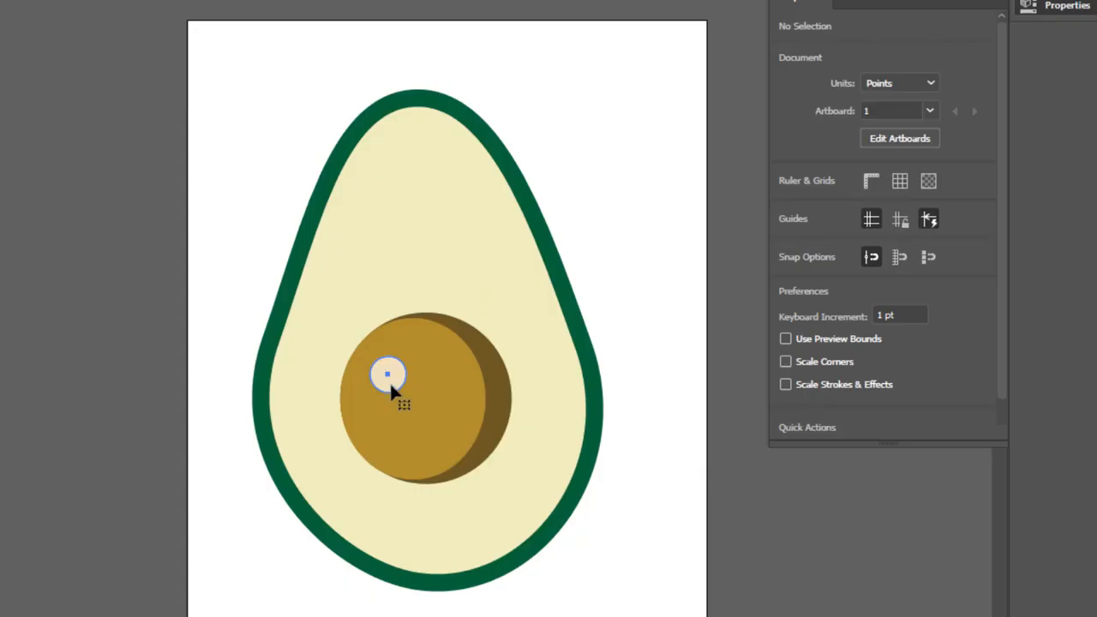
- Stretch the cream highlight downward and toward the pit's left edge into a tall oval, and deselect it
click(551, 425)
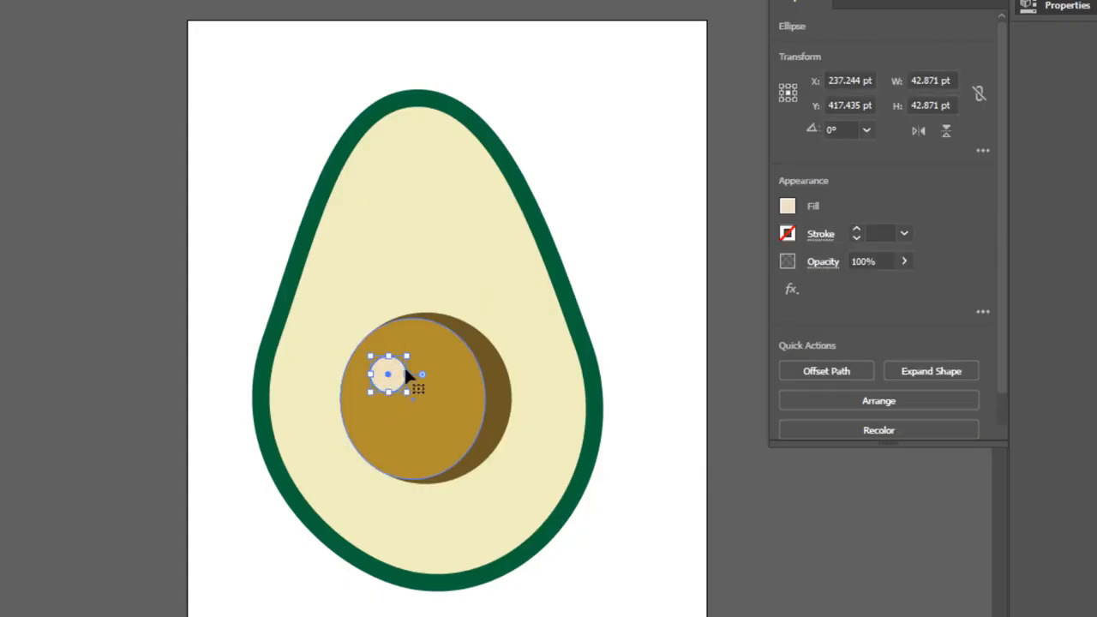
drag(392, 396, 392, 450)
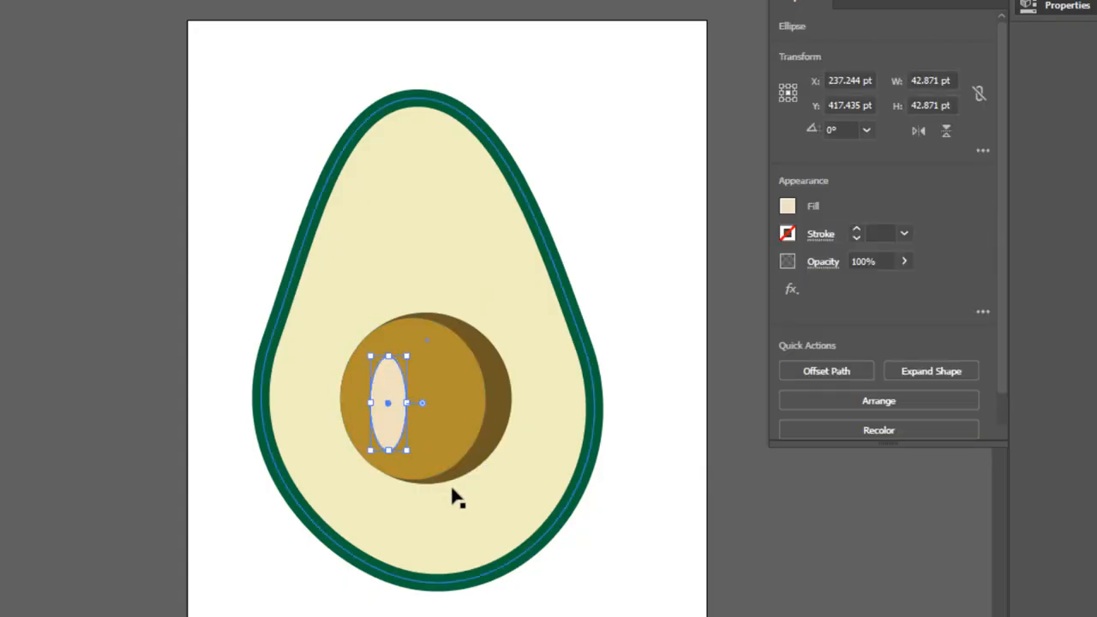
drag(371, 402, 352, 402)
click(3, 361)
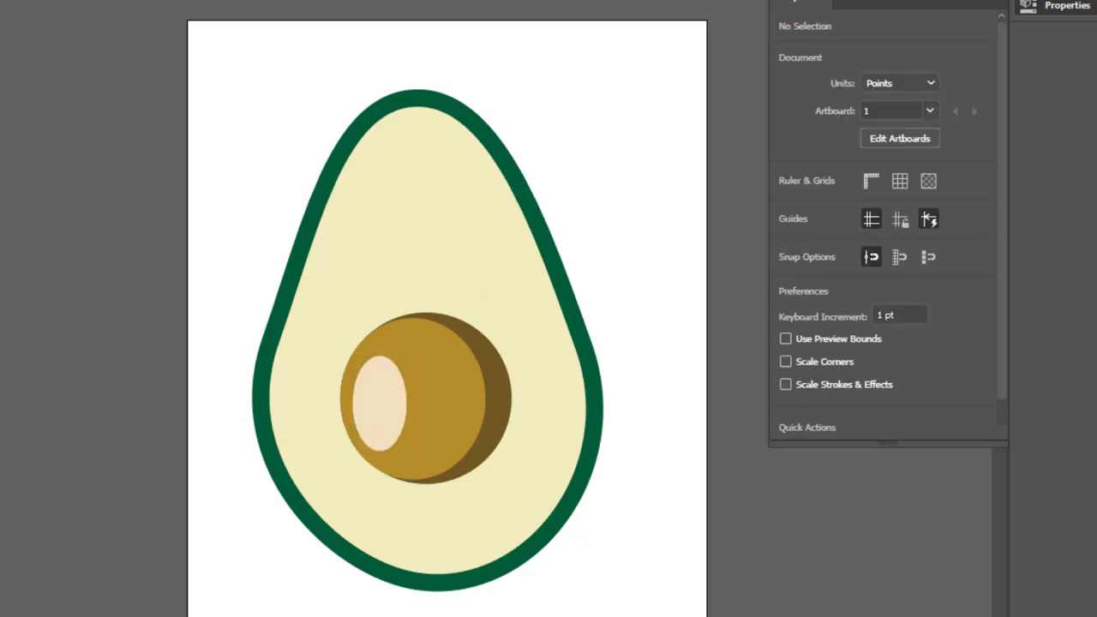